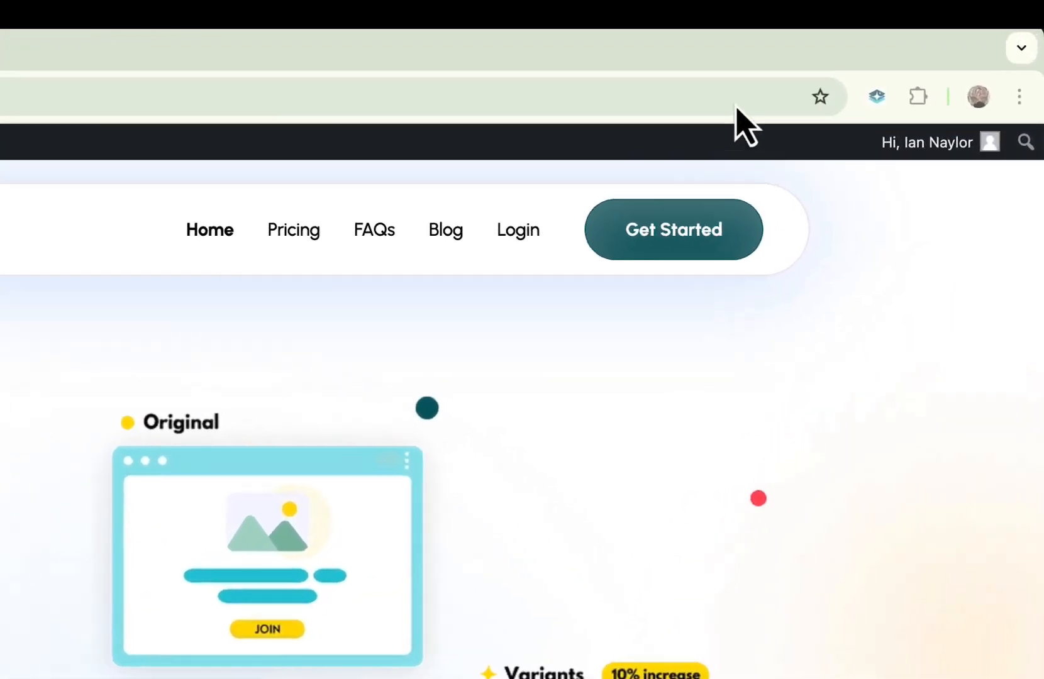
Open the PageTest.AI extension popup to view its options, and close it again.
click(876, 96)
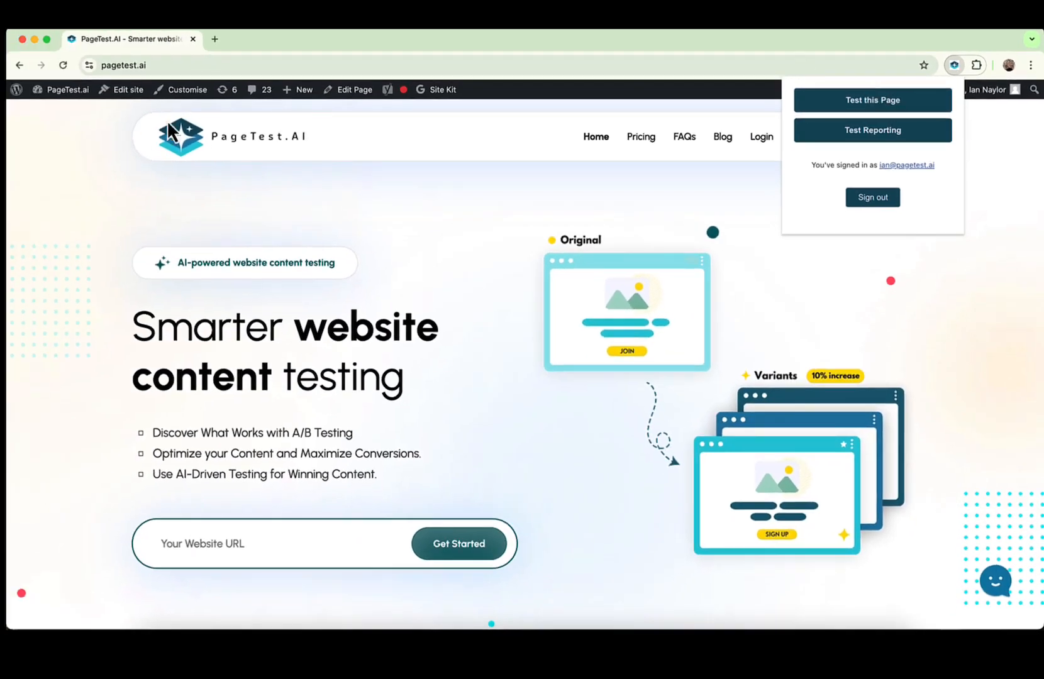
click(64, 211)
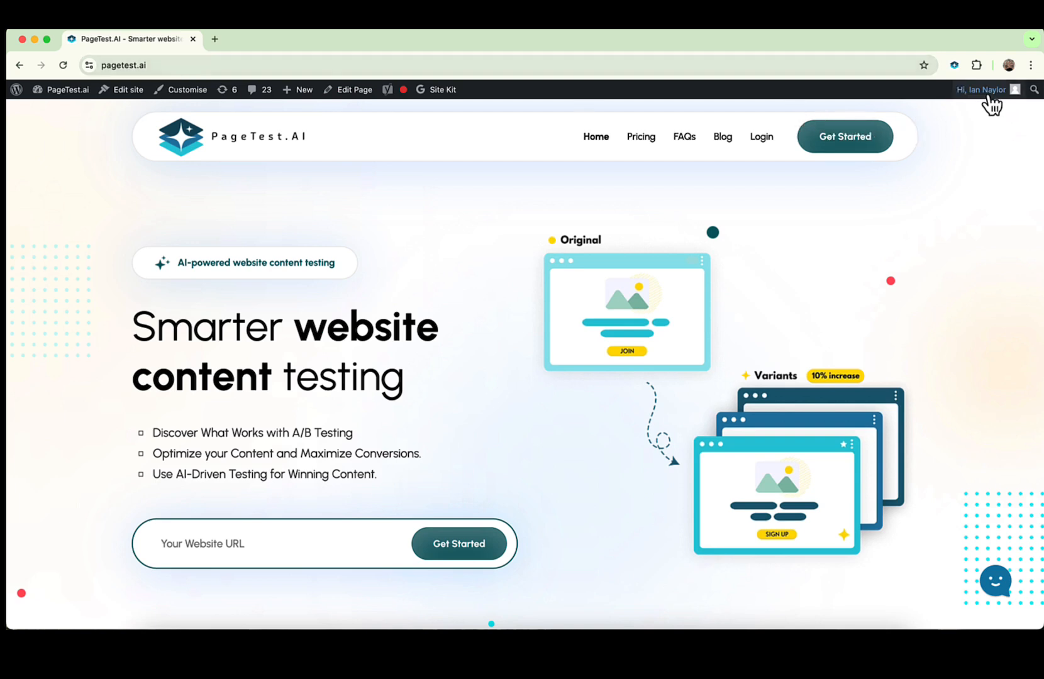
Log out of the WordPress account and return to the pagetest.ai home page.
mouse_move(989, 94)
click(943, 161)
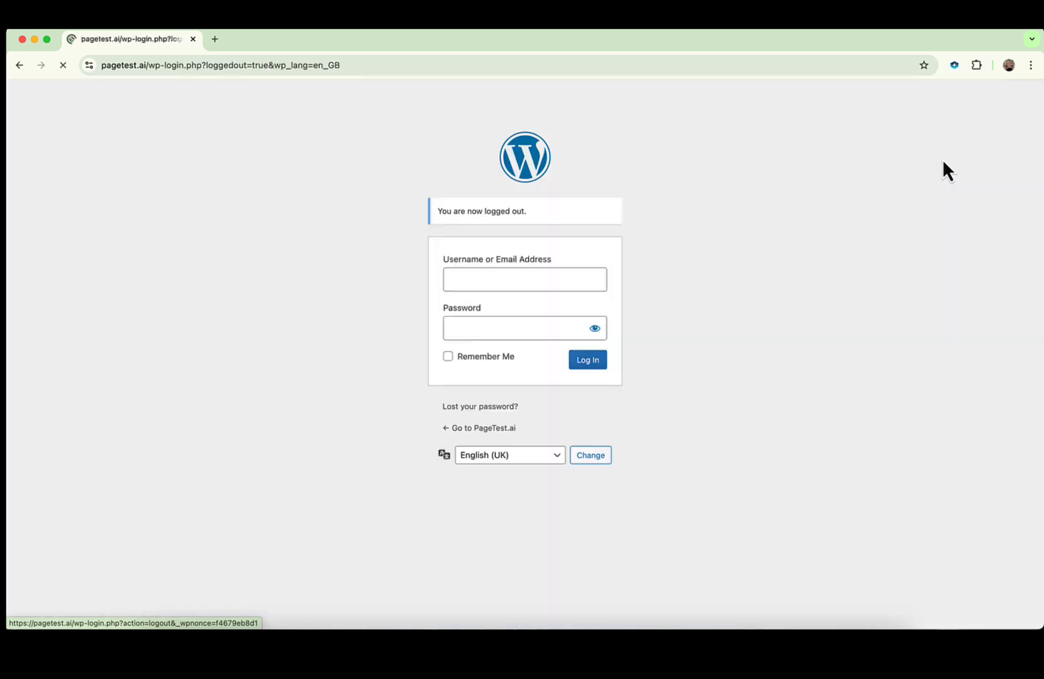
drag(149, 66, 315, 119)
key(BackSpace)
key(Return)
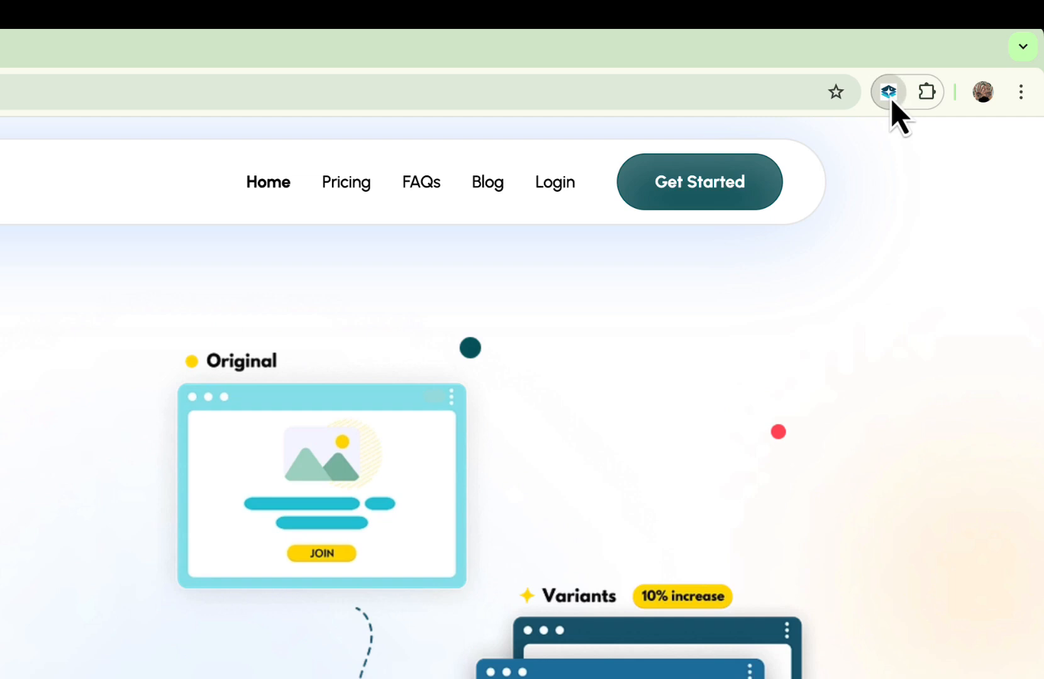
Start testing this page with the PageTest.AI extension and move the Page Tests dialog off the hero text.
click(890, 99)
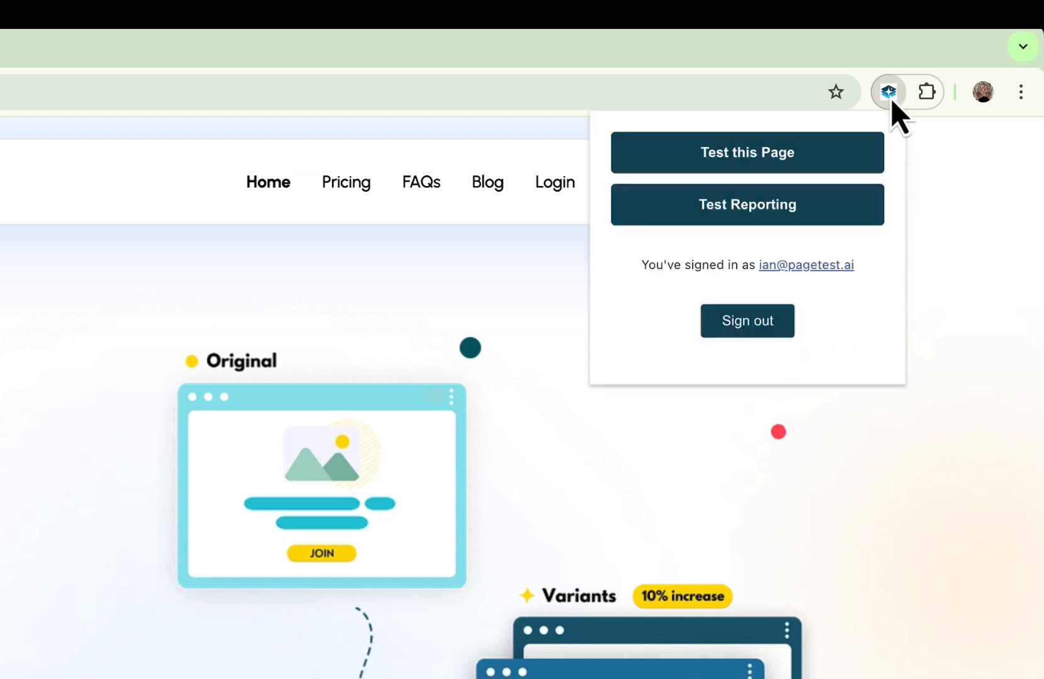
click(756, 153)
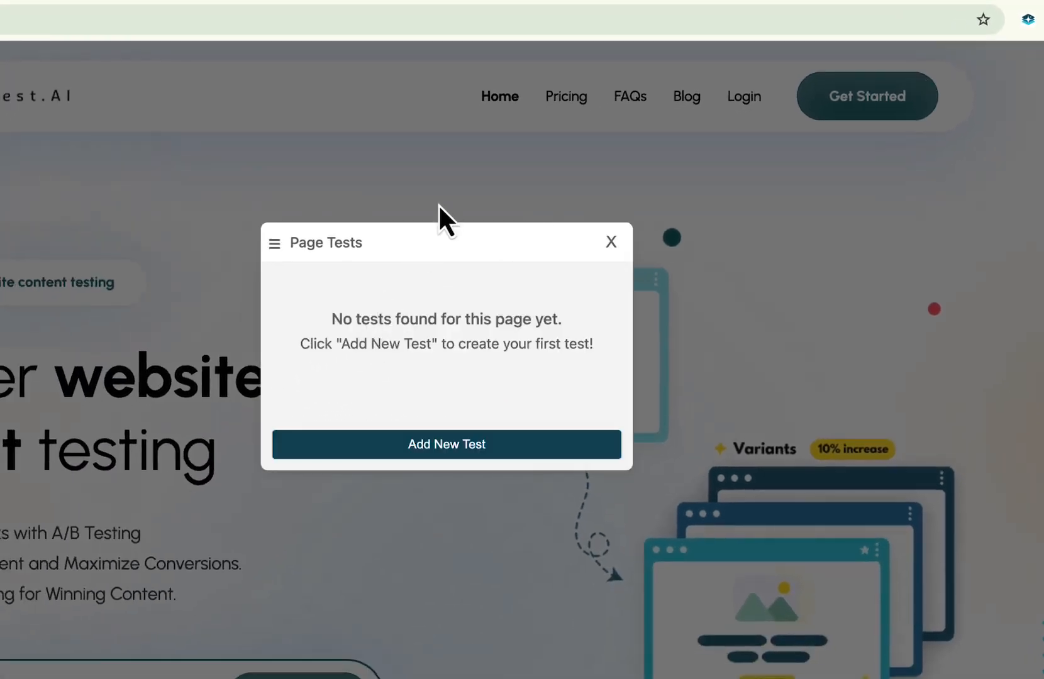
drag(485, 255, 785, 178)
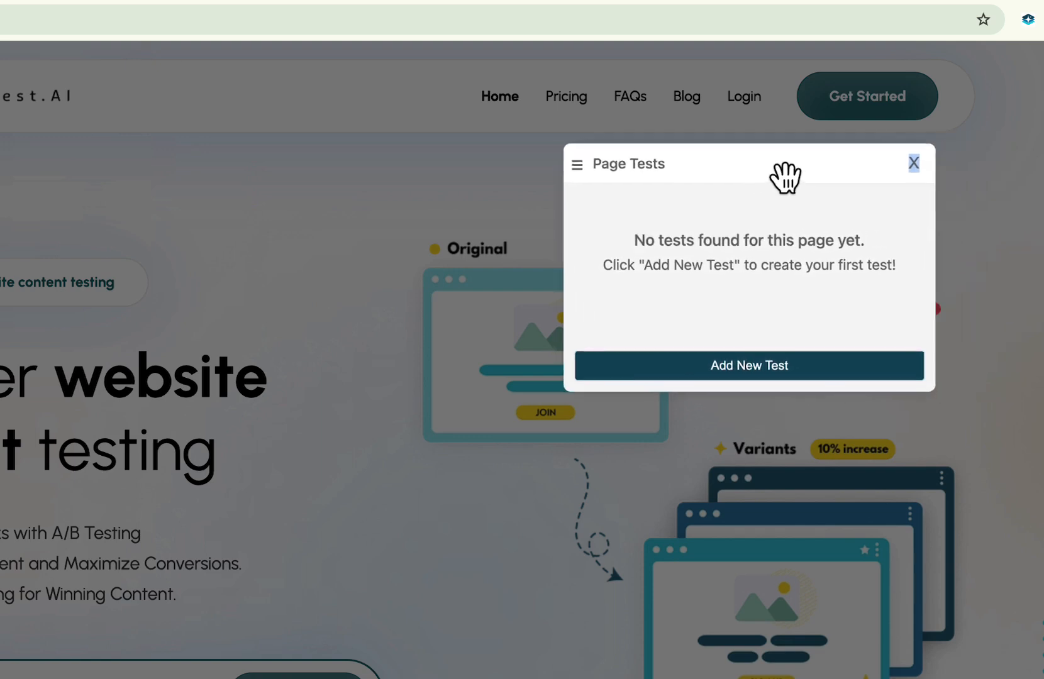
click(694, 240)
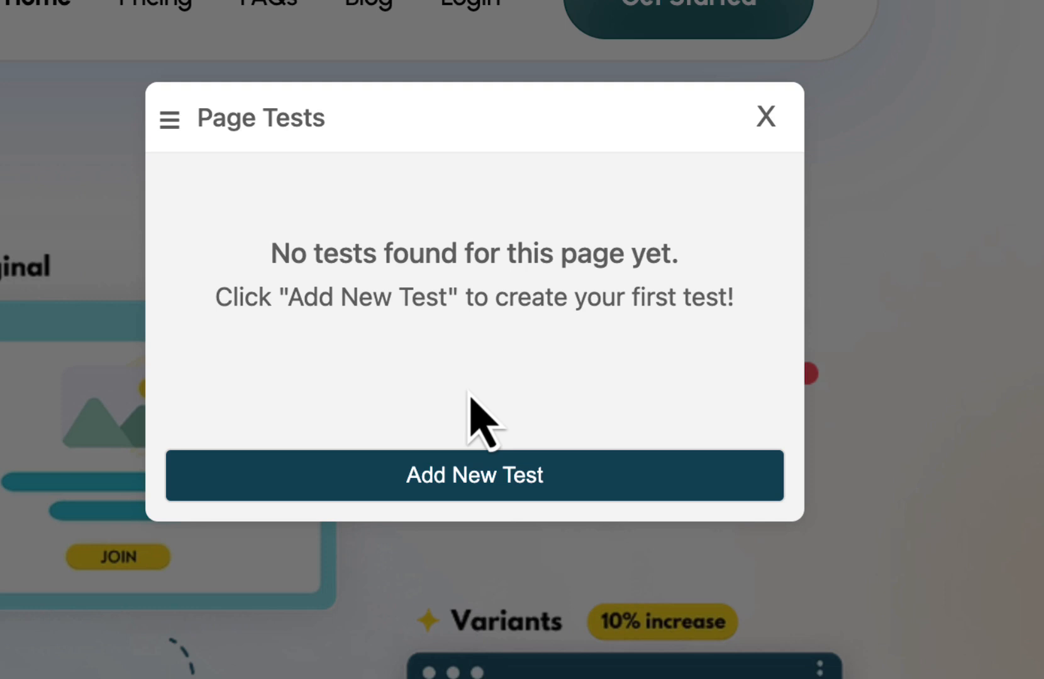
drag(519, 145, 539, 137)
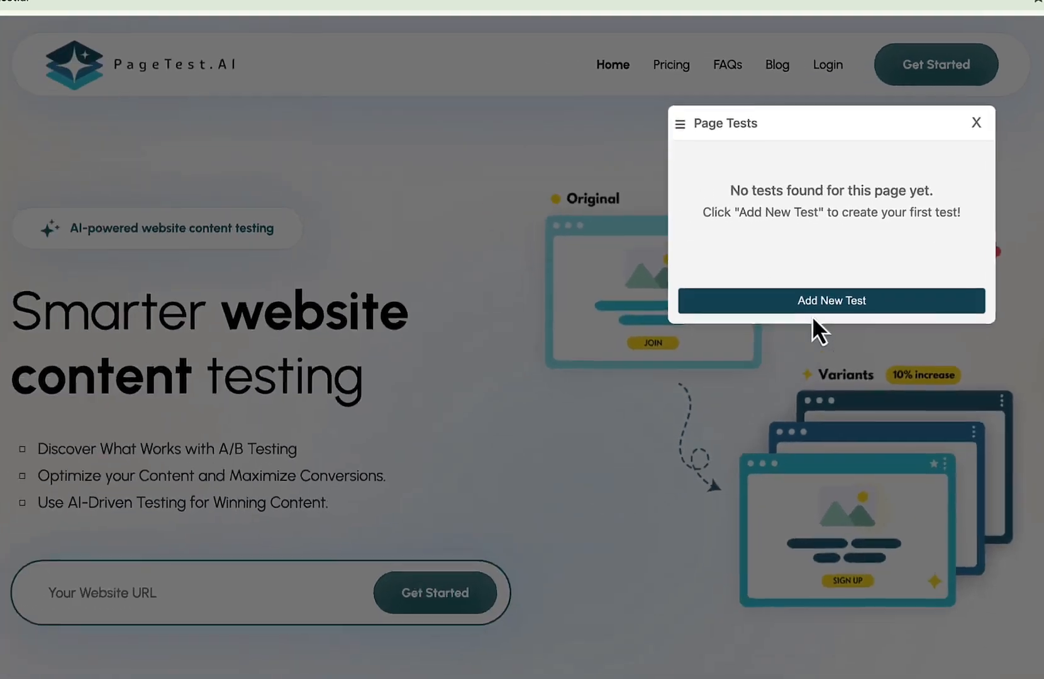
Add a new test for the hero heading "Smarter website content testing".
click(864, 300)
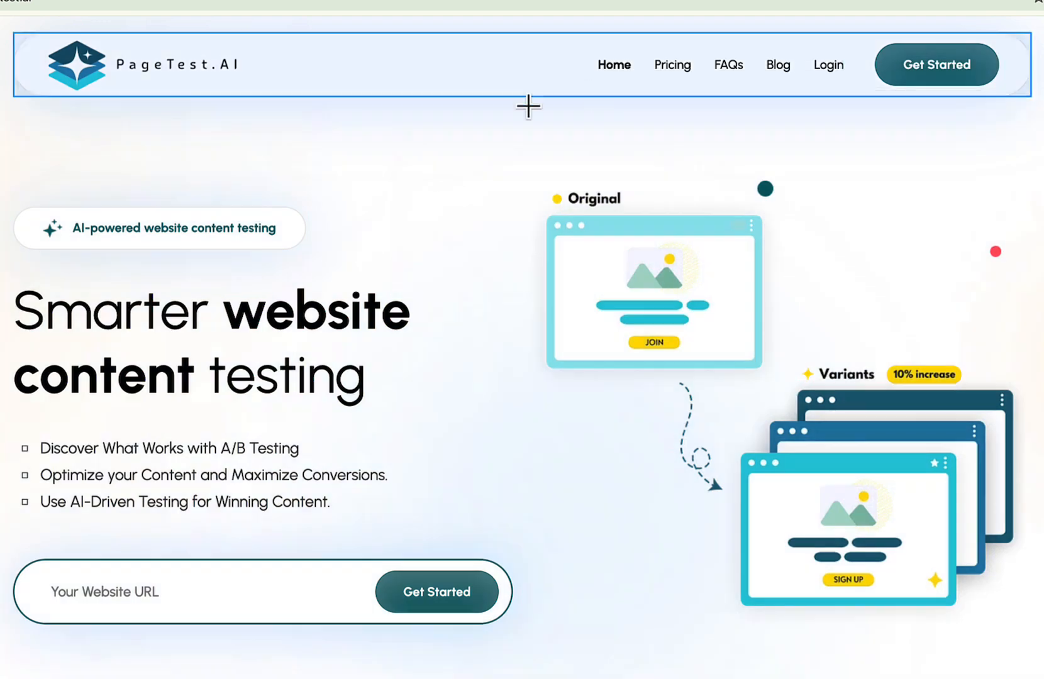
scroll(296, 468, down, 8)
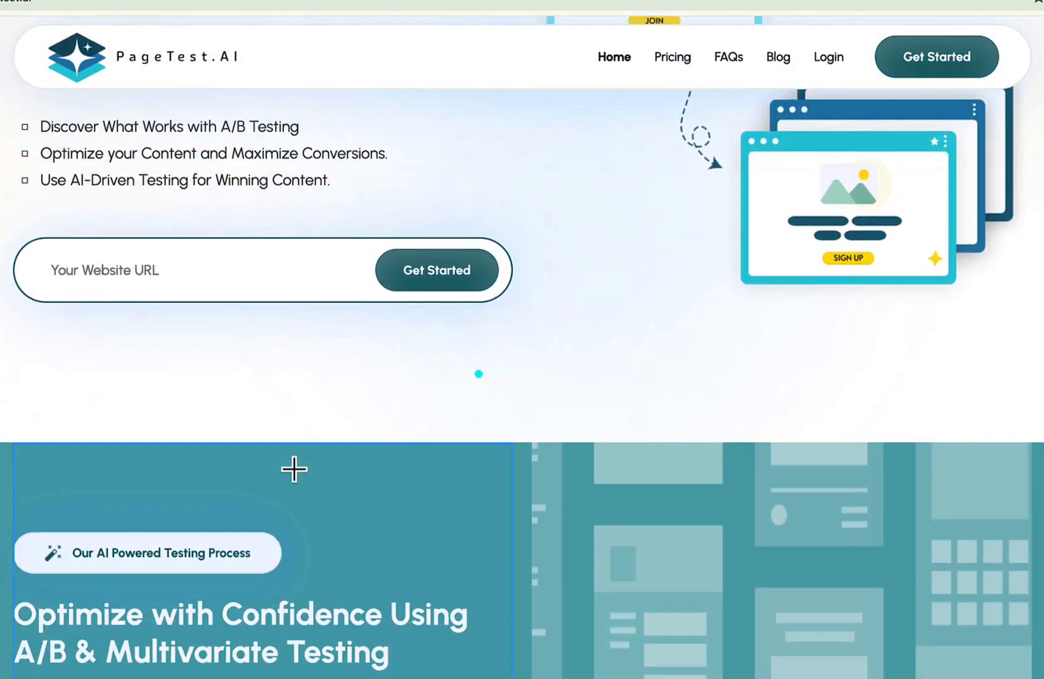
scroll(264, 564, down, 5)
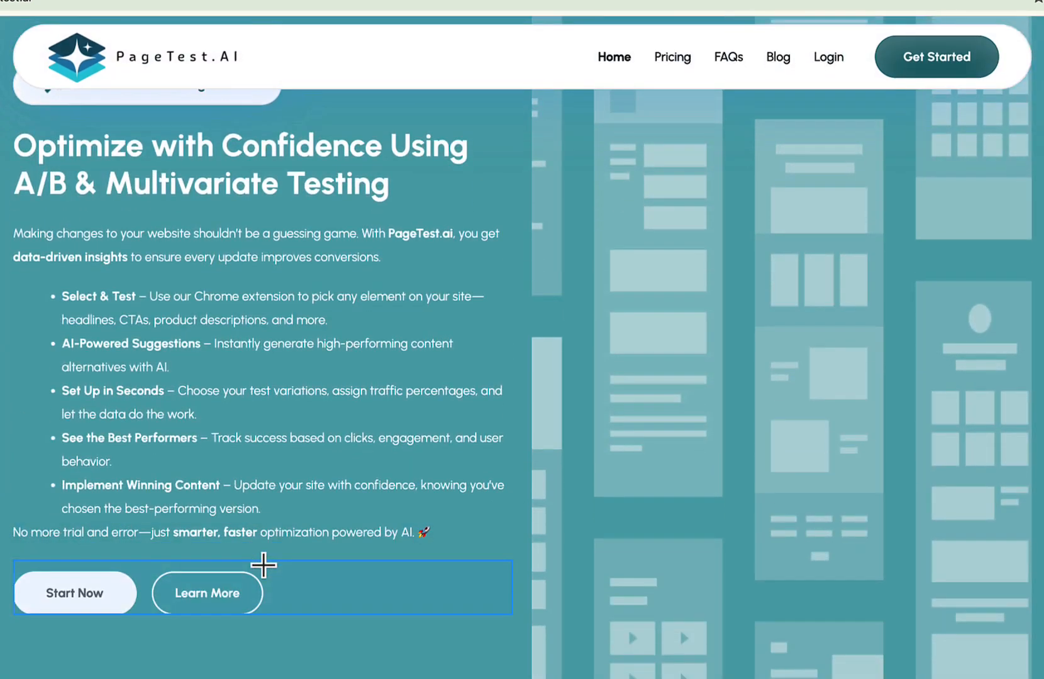
scroll(263, 562, up, 13)
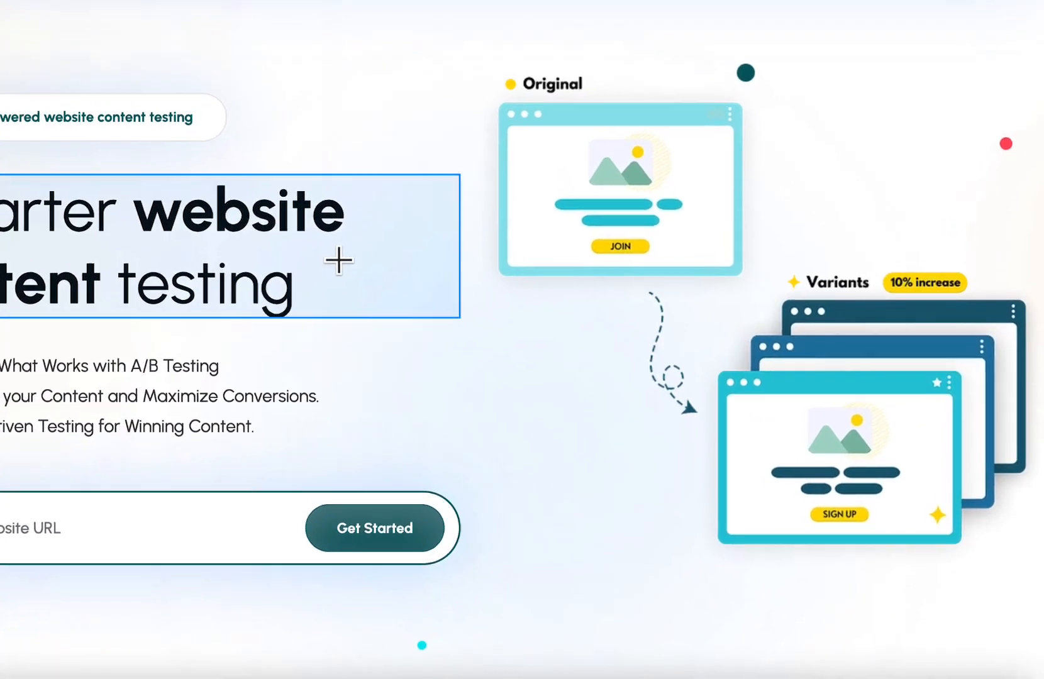
click(380, 352)
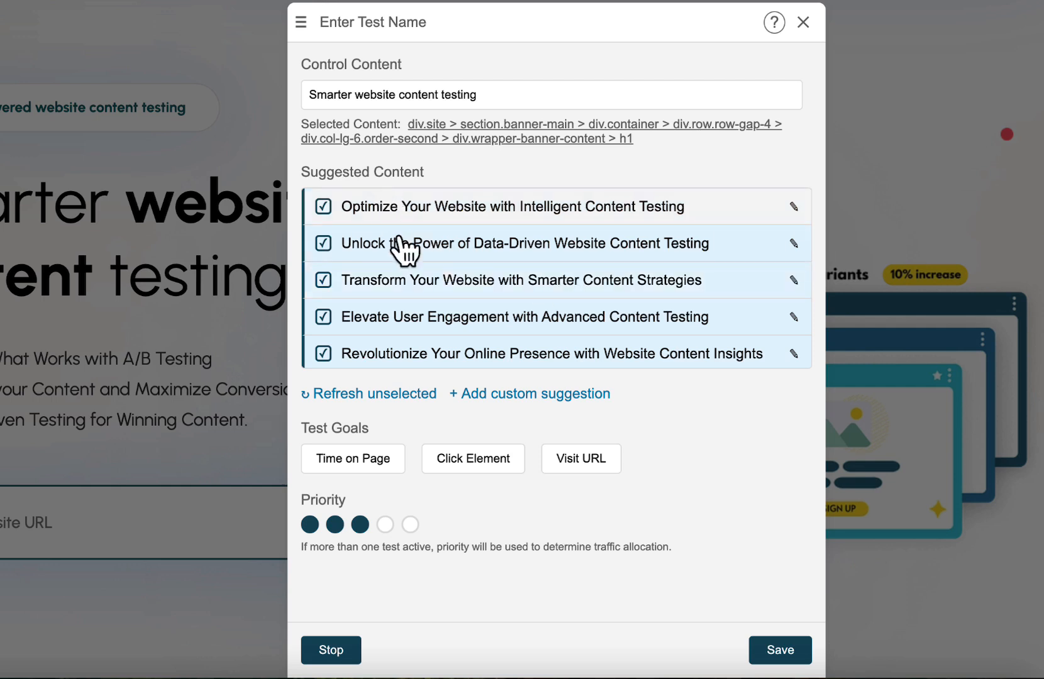
Deselect the suggestions "Elevate User Engagement with Advanced Content Testing" and "Revolutionize Your Online Presence with Website Content Insights".
scroll(443, 272, down, 3)
scroll(443, 273, down, 3)
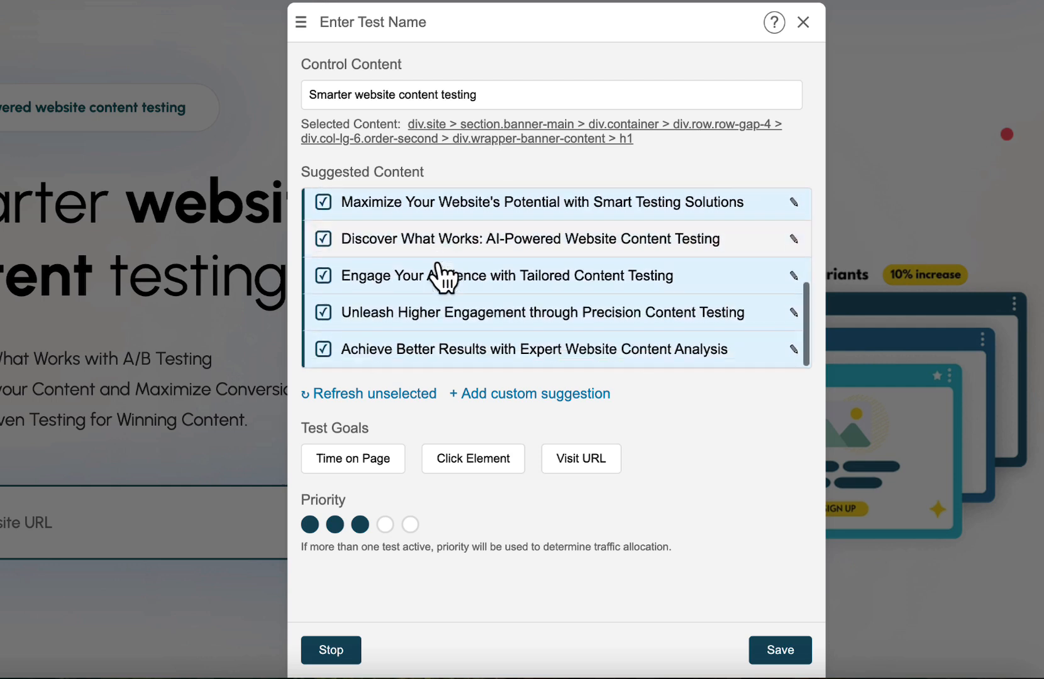
scroll(443, 273, up, 6)
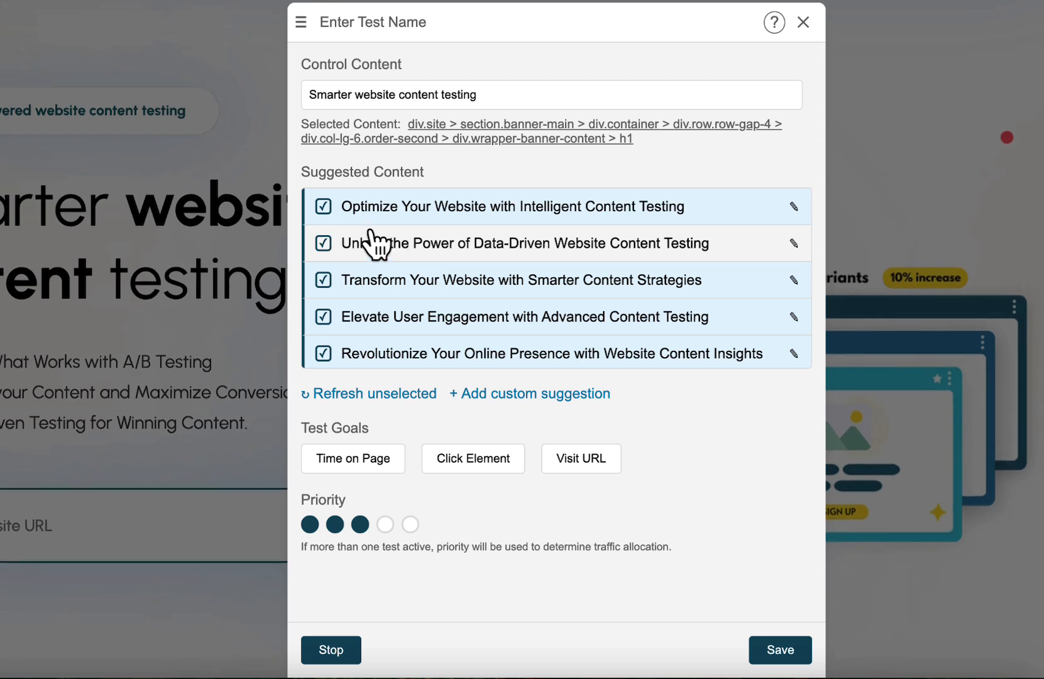
click(370, 213)
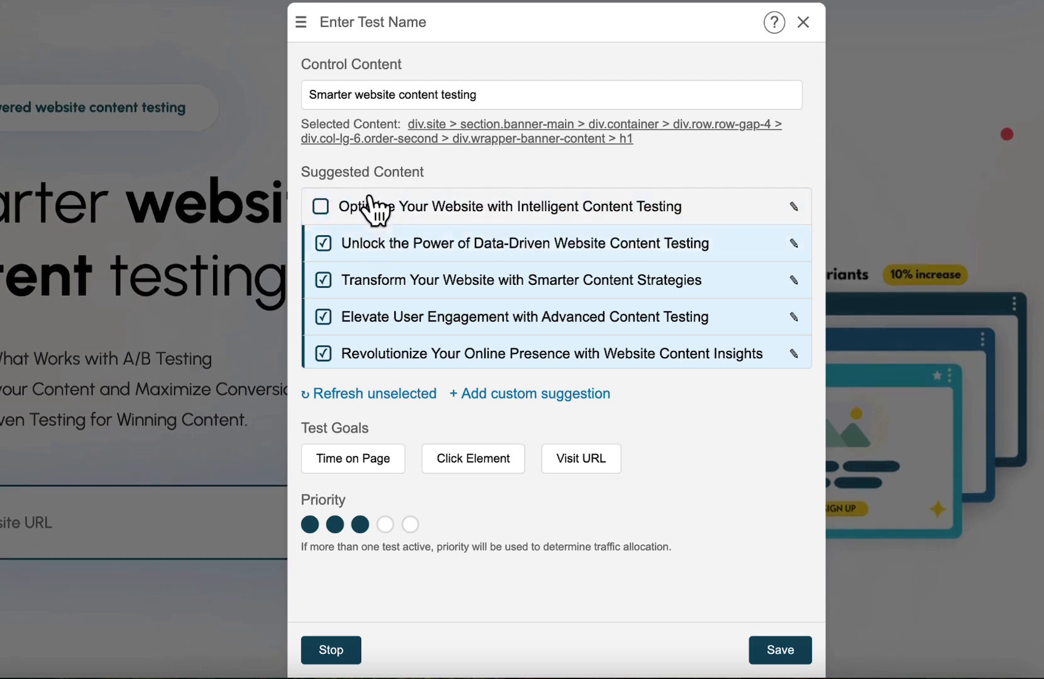
click(371, 212)
scroll(376, 223, down, 1)
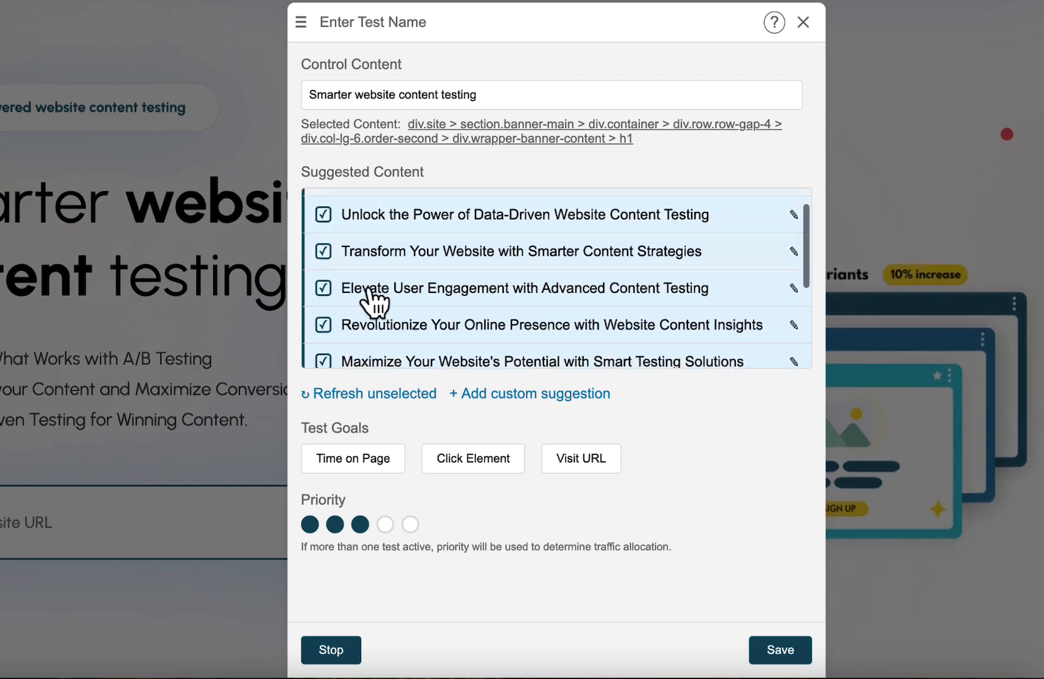
click(379, 292)
click(391, 332)
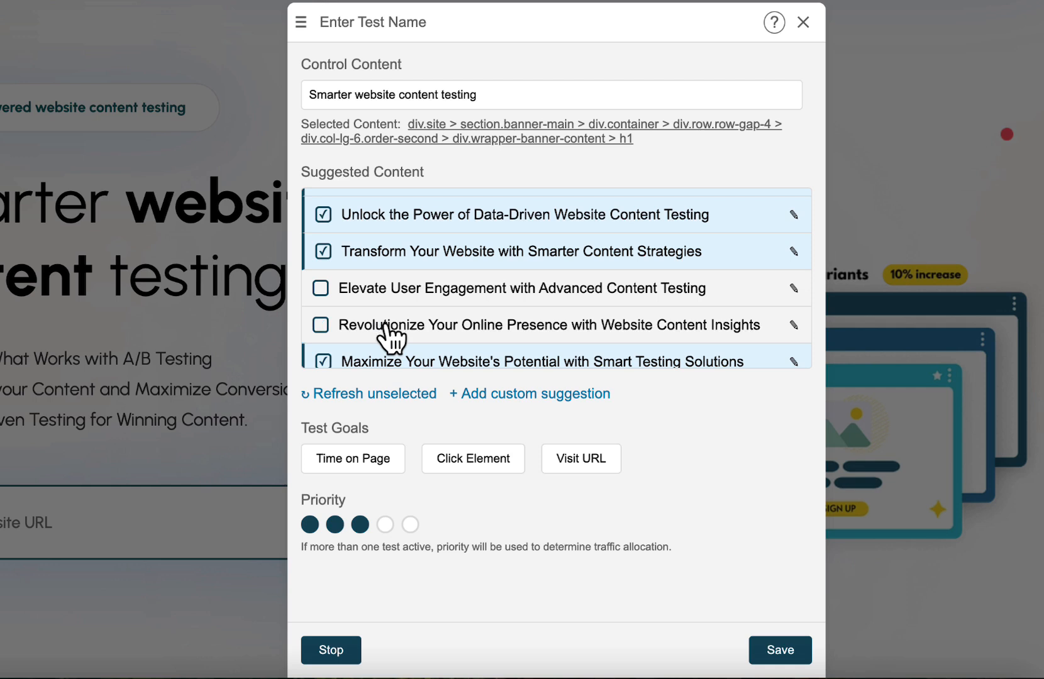
Edit the suggestion "Discover What Works: AI-Powered Website Content Testing" to remove its colon, and save the change.
scroll(644, 270, down, 2)
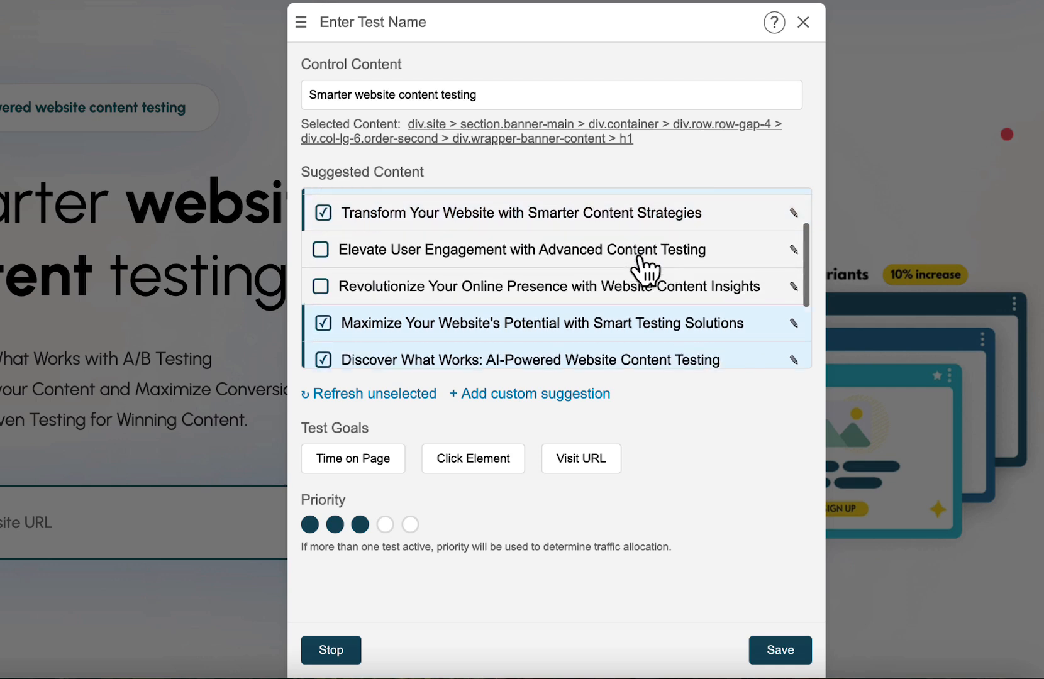
scroll(644, 271, down, 1)
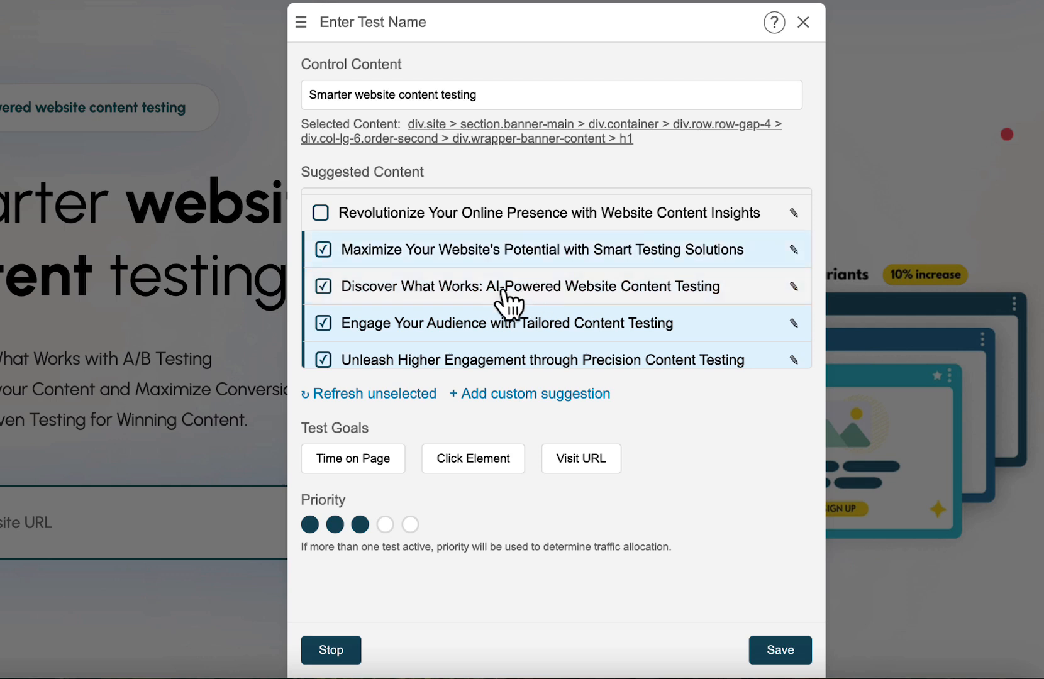
click(793, 286)
click(439, 289)
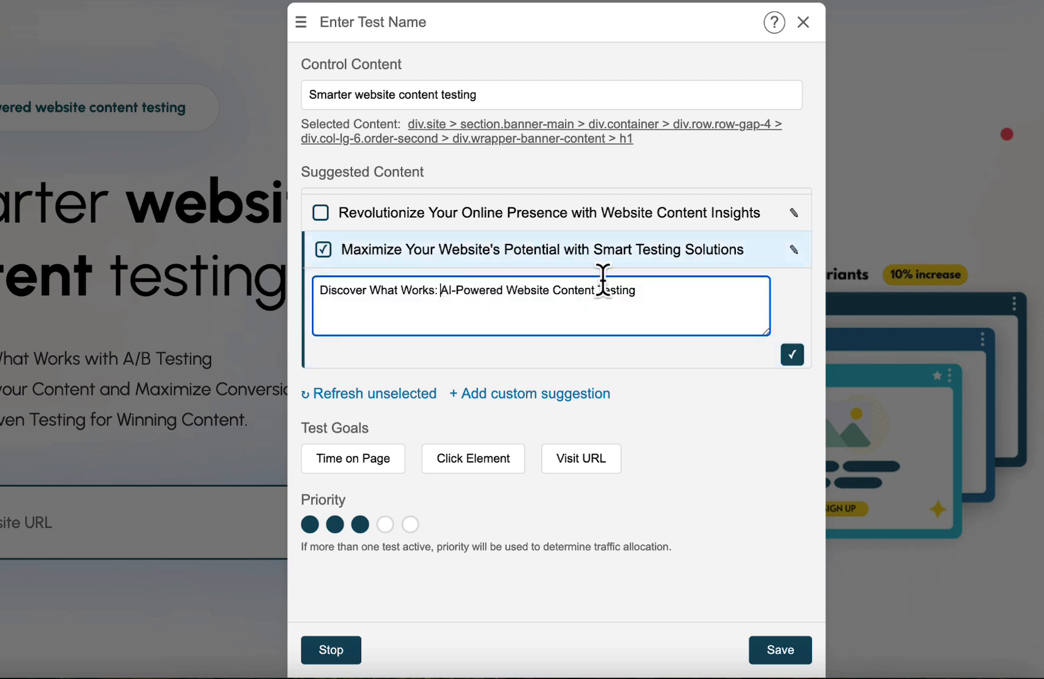
key(BackSpace)
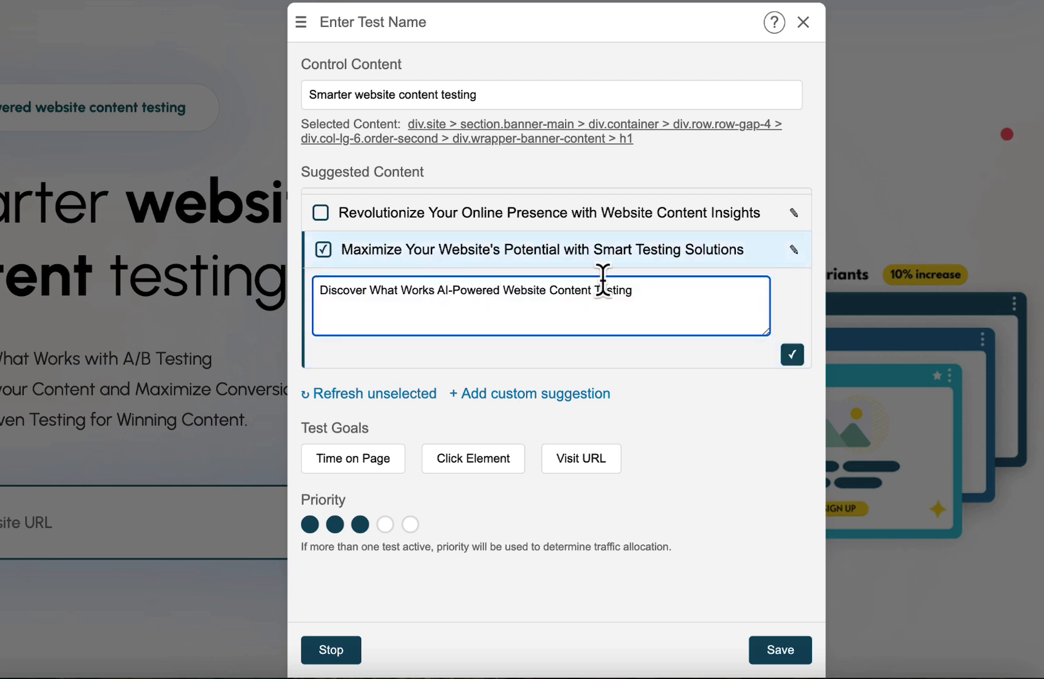
click(791, 354)
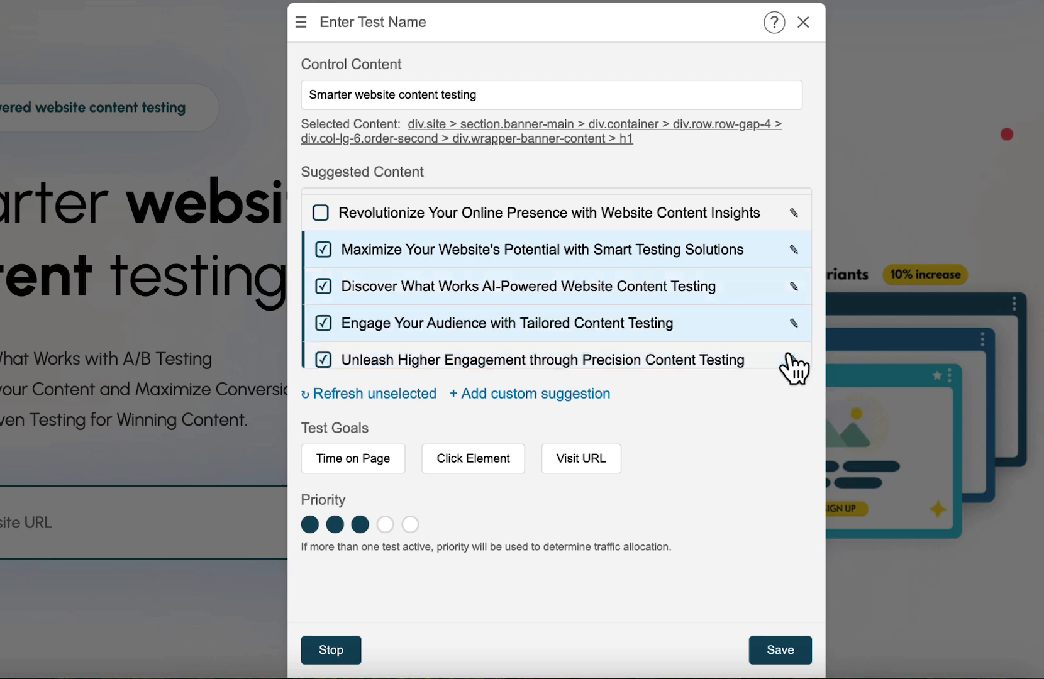
Review the suggested content and refresh the unselected suggestions.
scroll(643, 258, down, 1)
scroll(640, 254, up, 3)
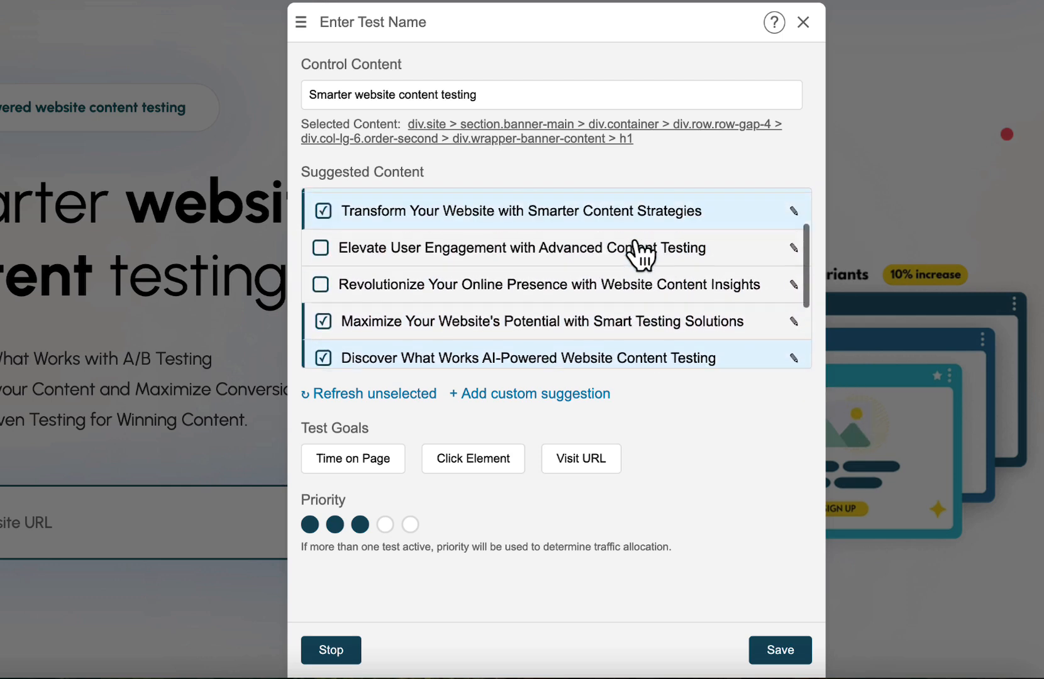
scroll(641, 251, up, 1)
scroll(418, 296, up, 1)
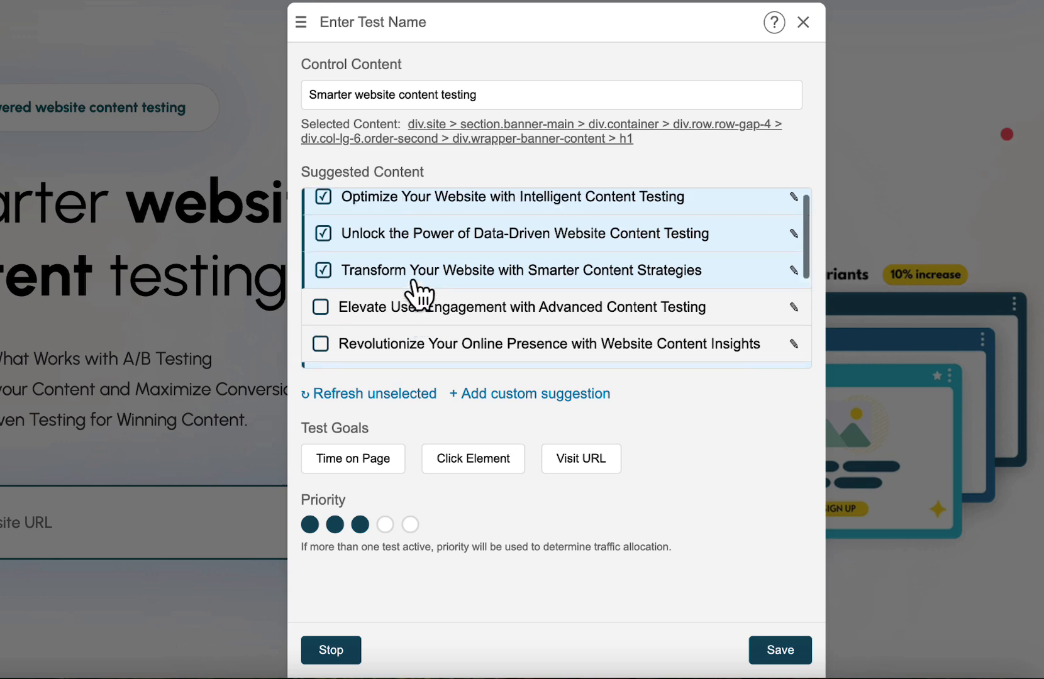
click(370, 393)
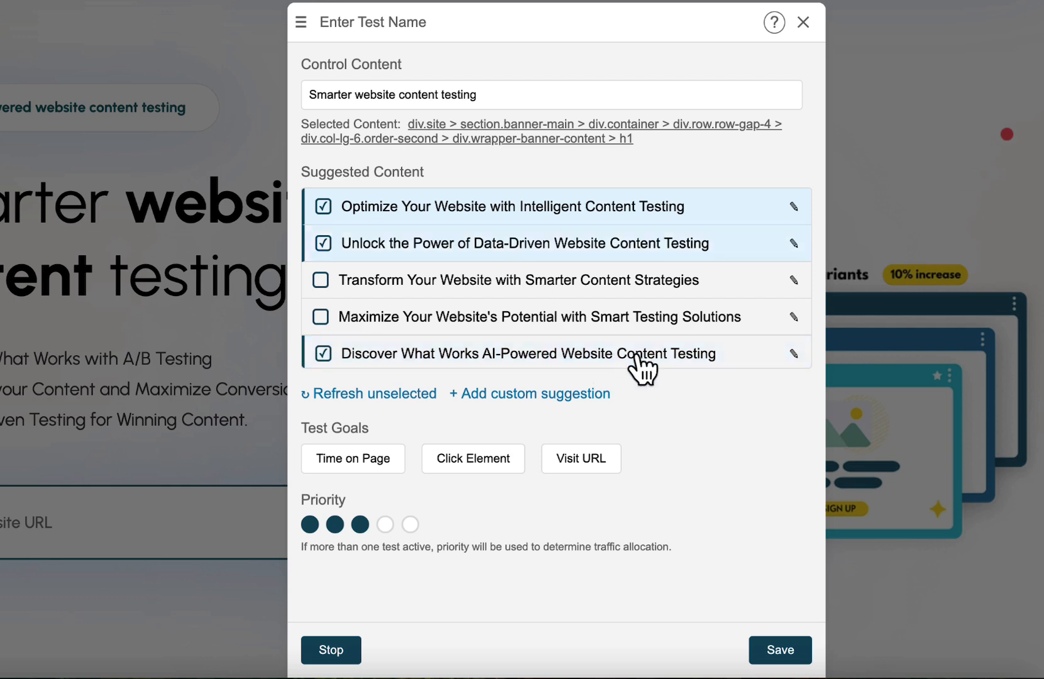
Add a custom suggestion reading "ABC" to the suggested content.
scroll(691, 292, down, 3)
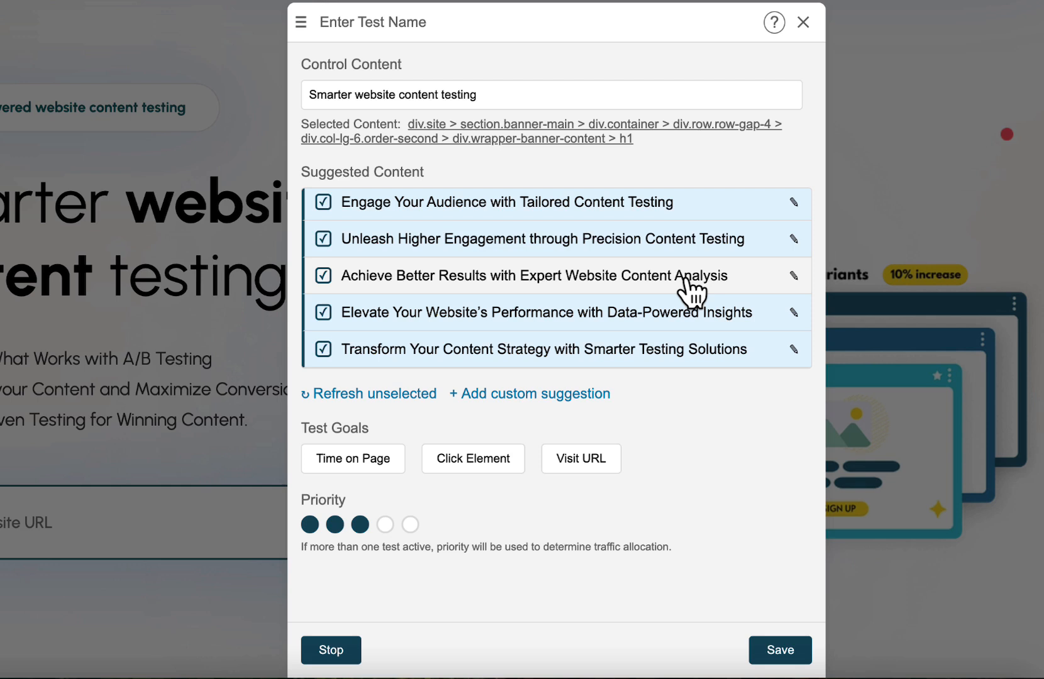
click(513, 397)
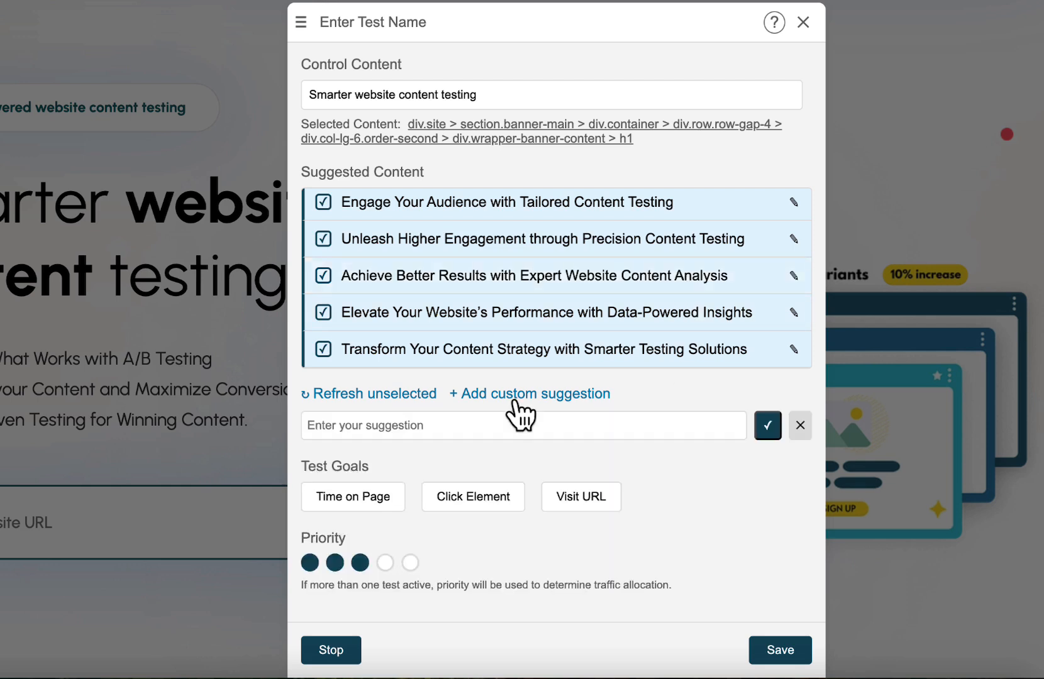
click(444, 418)
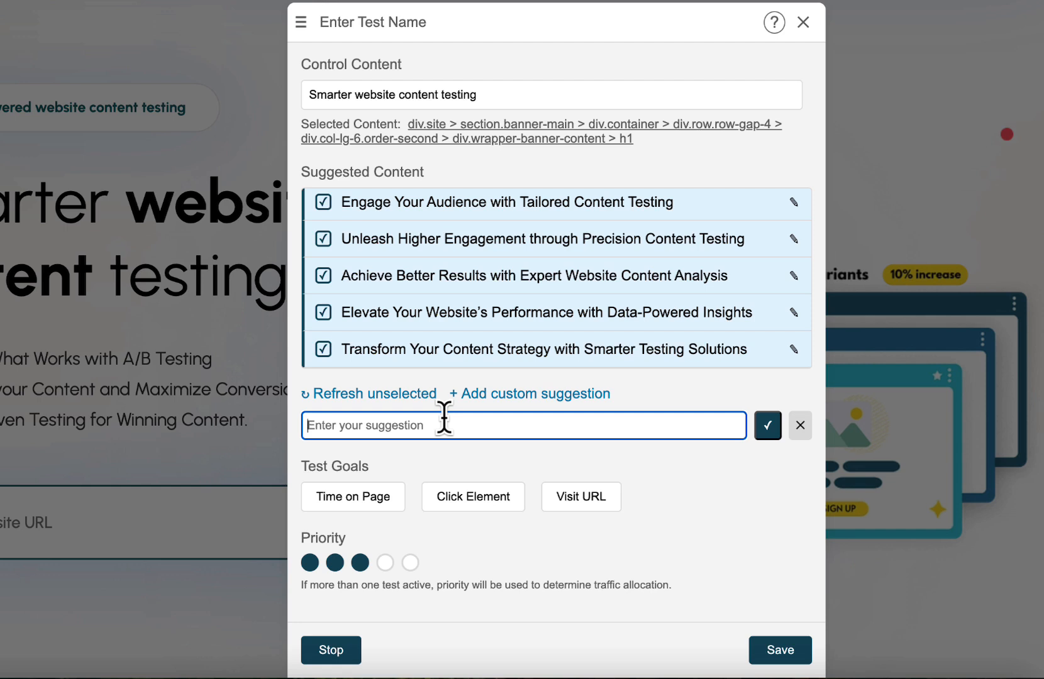
text(ABC)
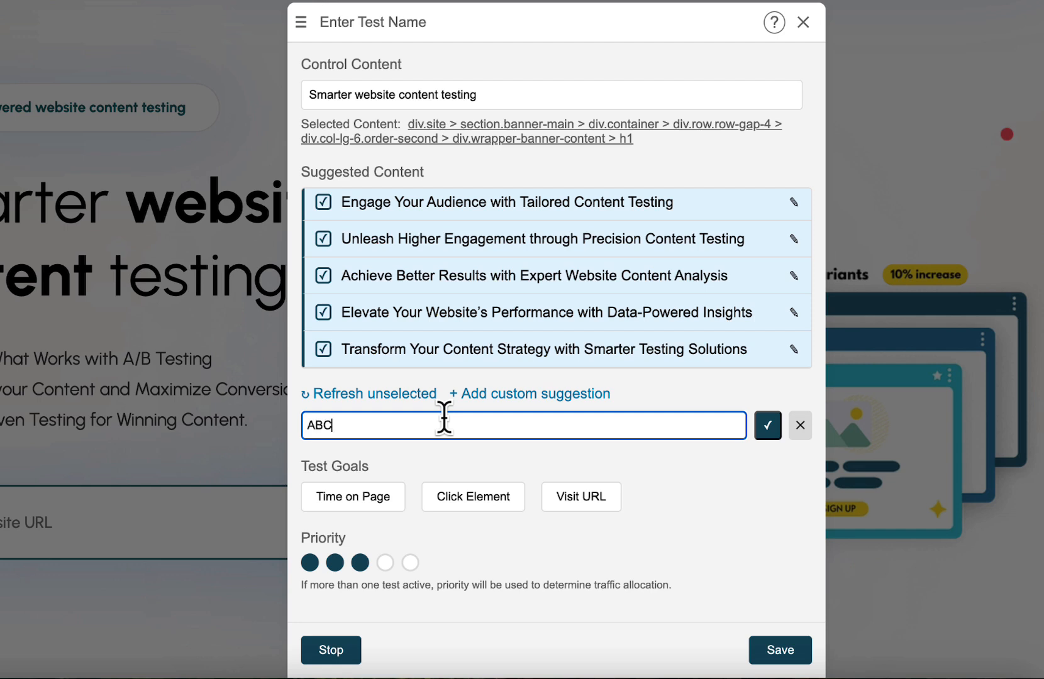
click(769, 433)
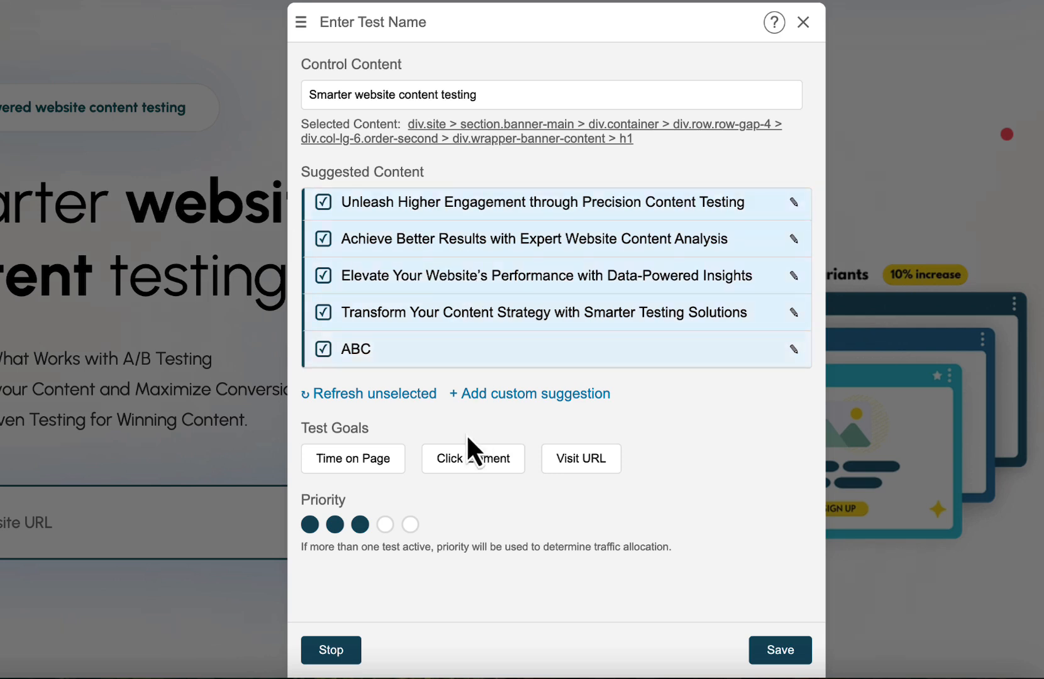
Choose Time on Page as the test goal, and switch it to Click Element targeting the hero form's Get Started button.
click(368, 468)
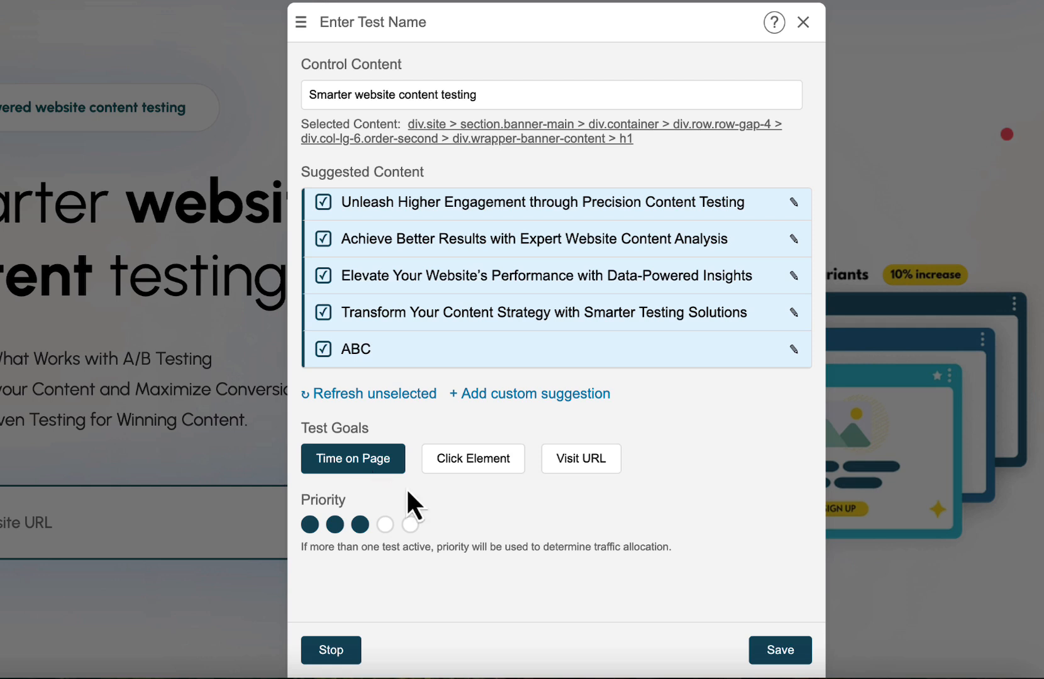
click(501, 462)
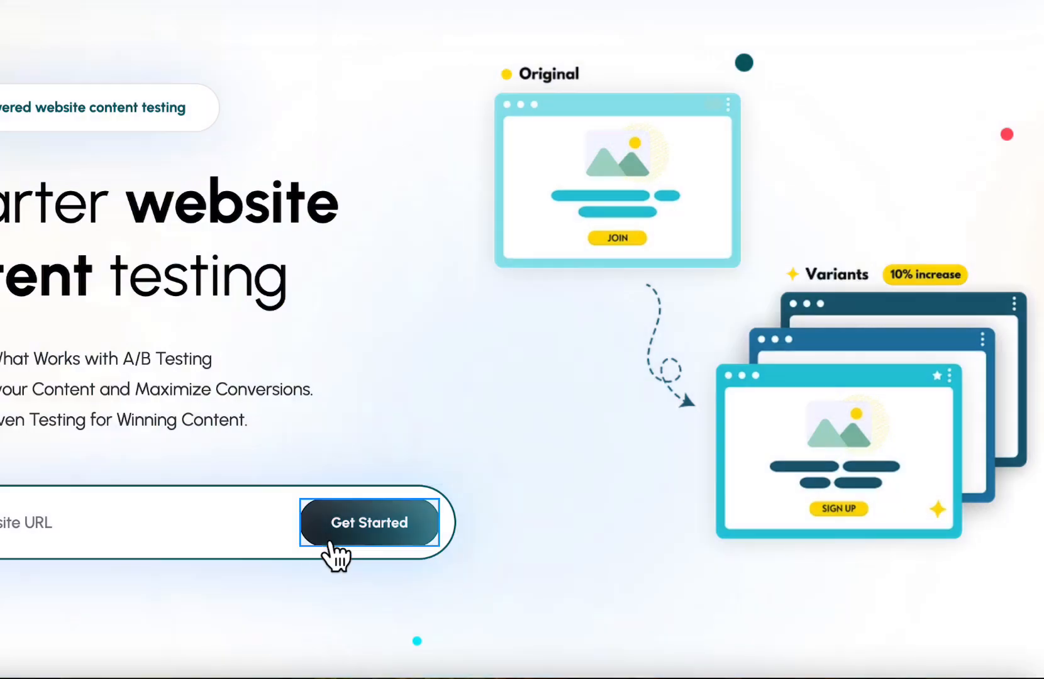
click(363, 525)
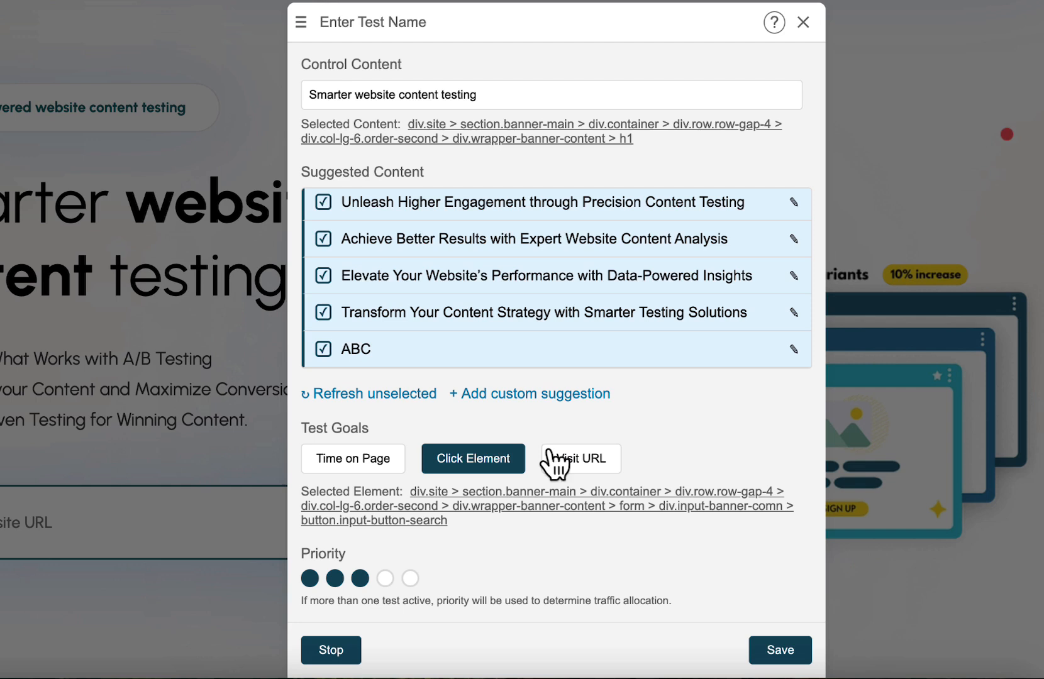
Try Visit URL as the test goal, settle on Time on Page, and set the test priority to the maximum of five.
click(573, 459)
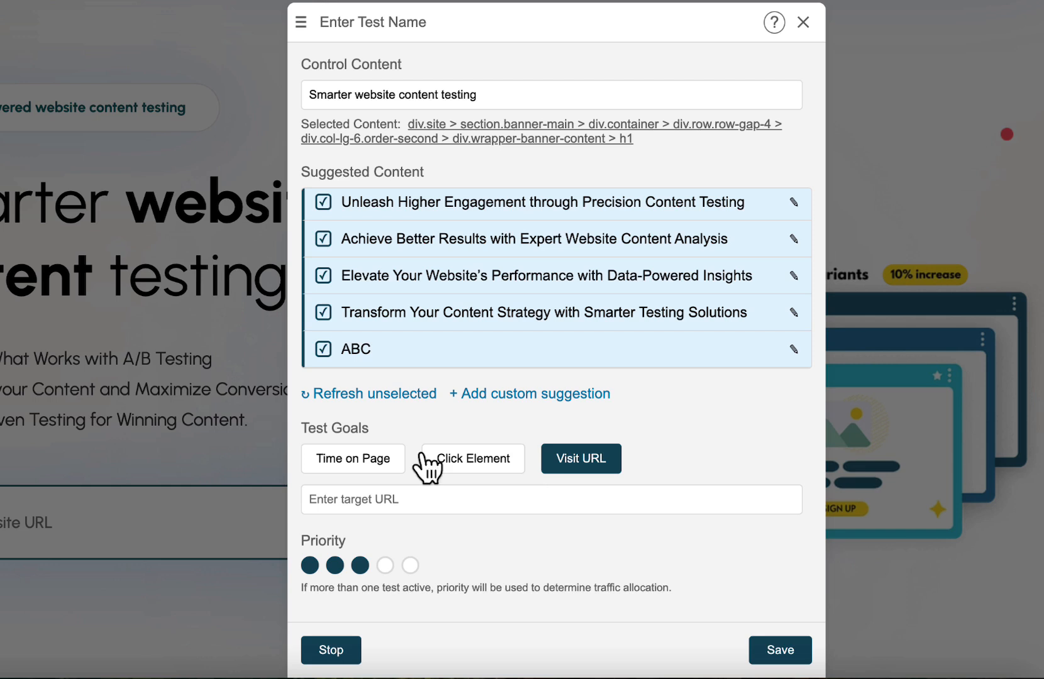
click(371, 461)
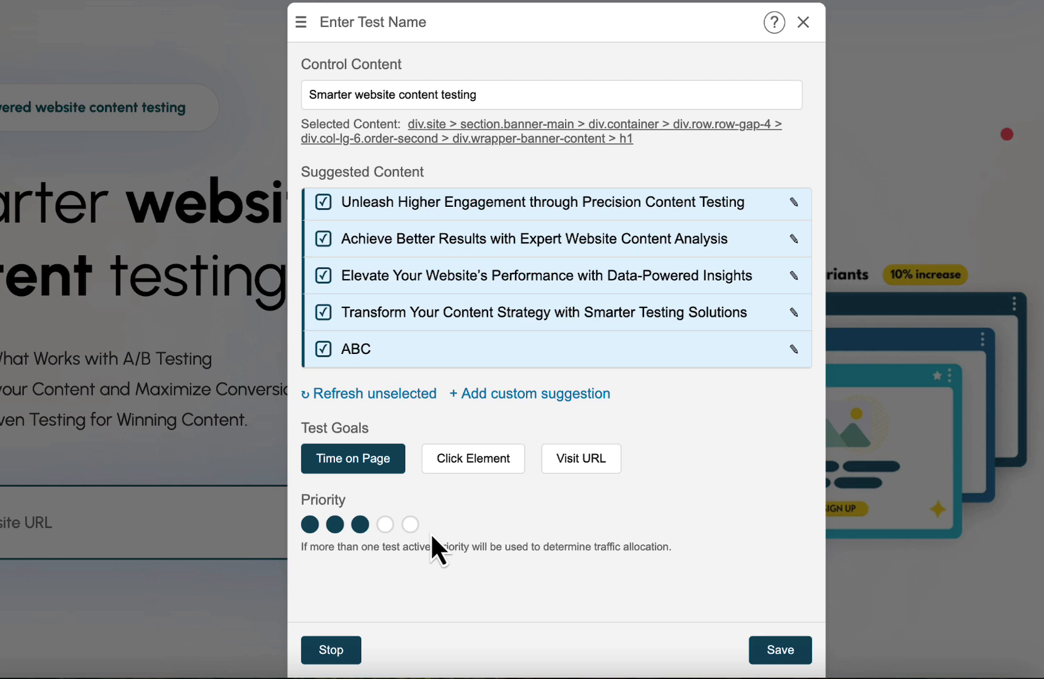
click(410, 523)
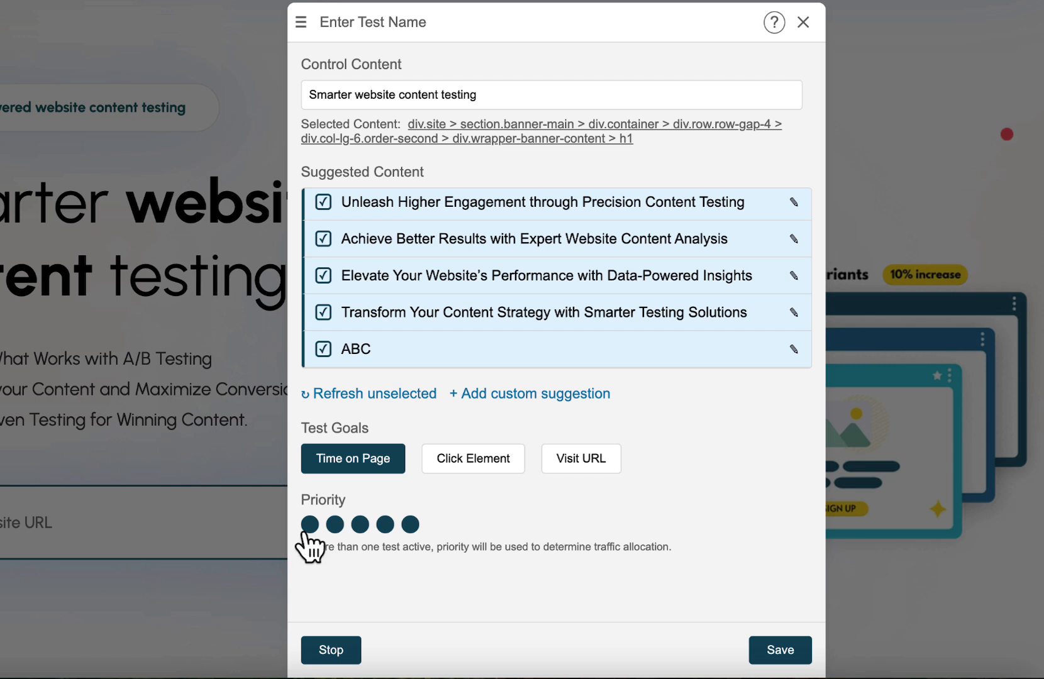
click(307, 530)
click(411, 525)
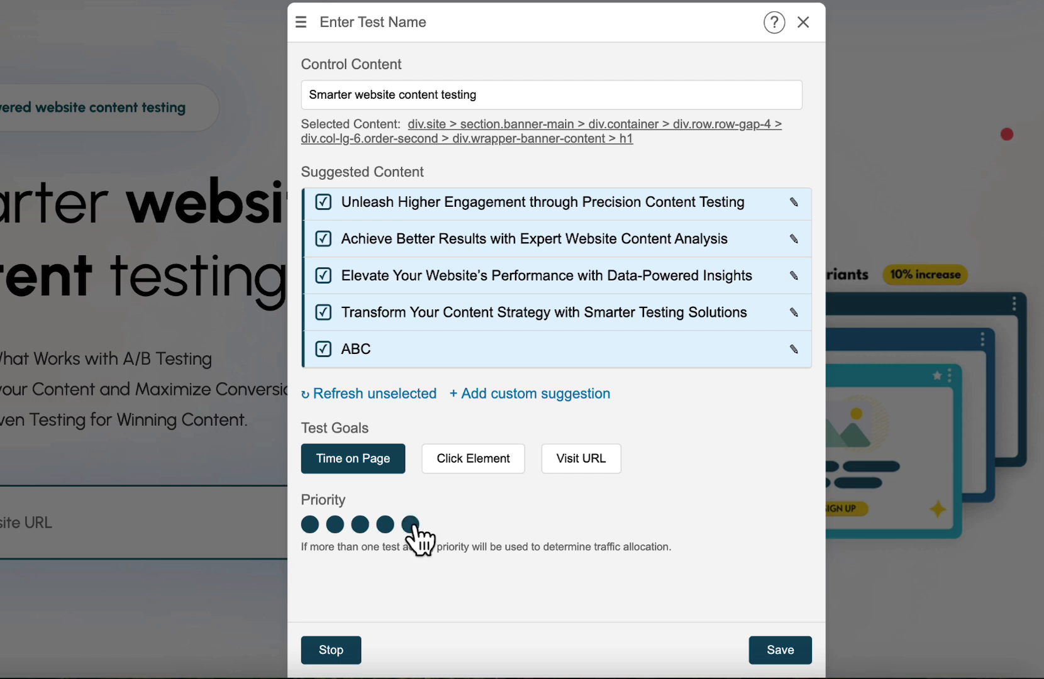
Name the test "Header" and save it.
click(381, 22)
triple_click(381, 22)
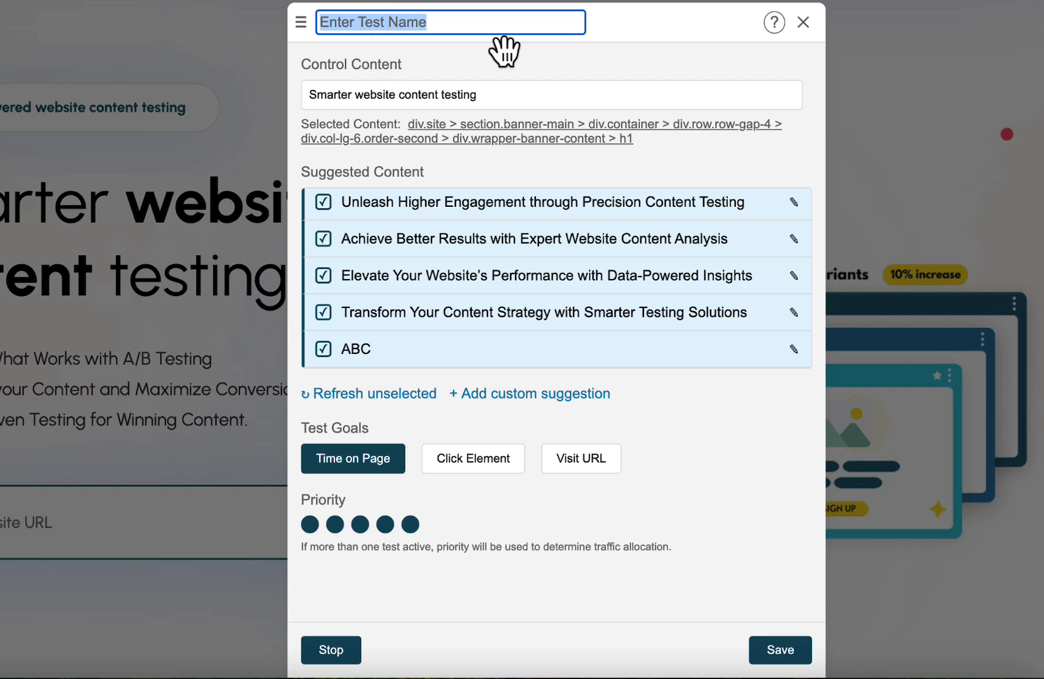
text(H`ea)
text(d)
key(BackSpace)
key(BackSpace)
key(BackSpace)
key(BackSpace)
text(eader)
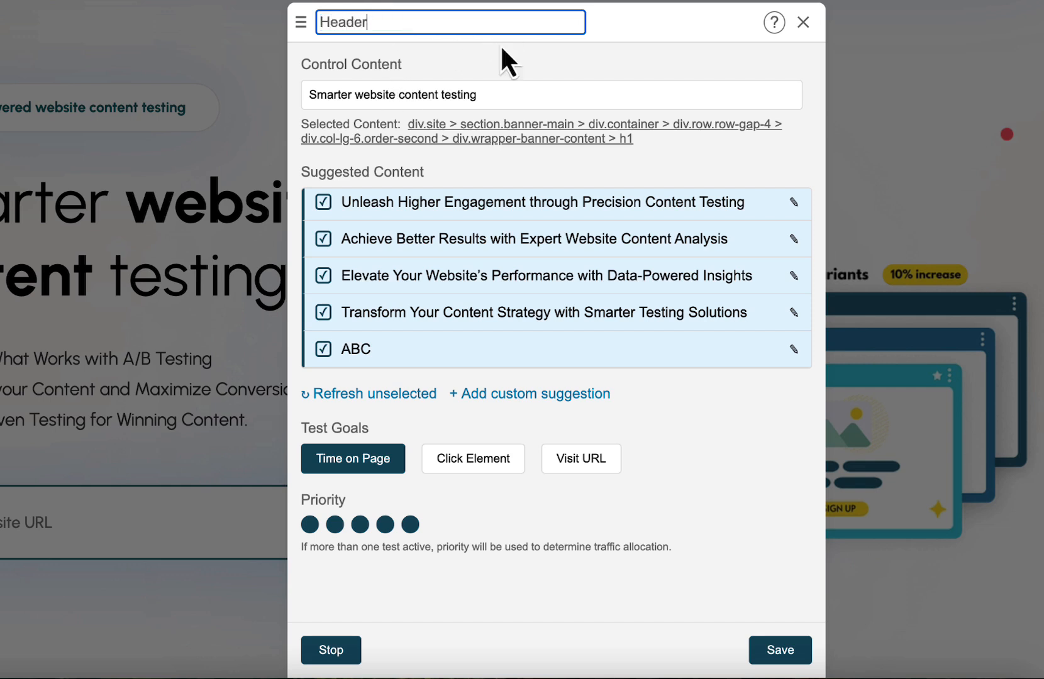
click(775, 649)
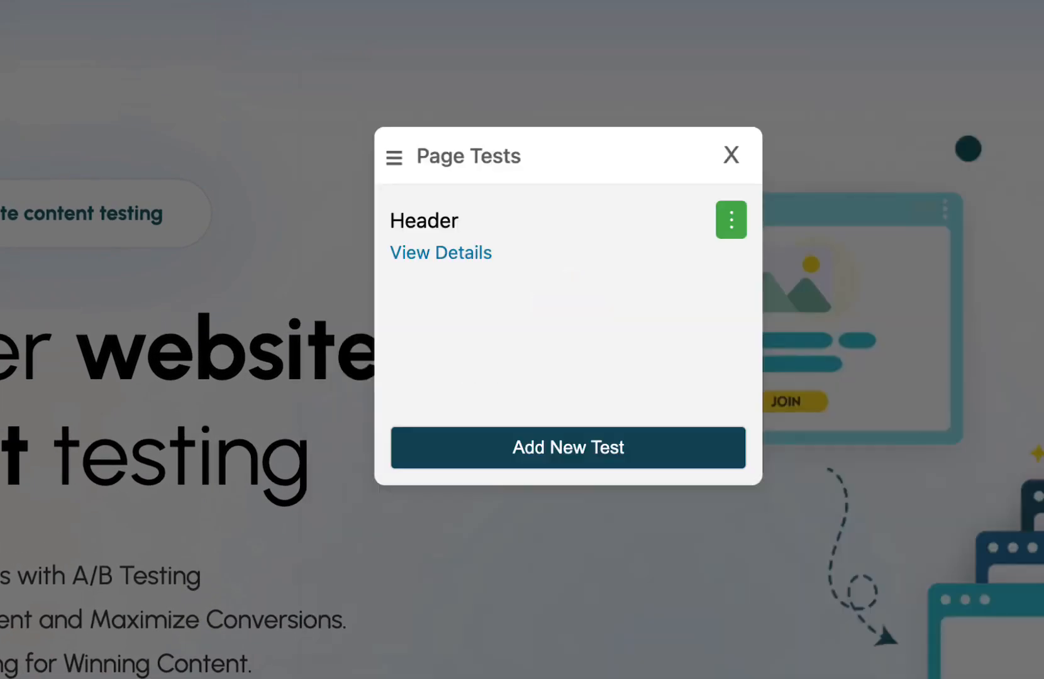
Check the actions available for the Header test, and add a new test on the hero badge text "AI-powered website content testing".
click(731, 220)
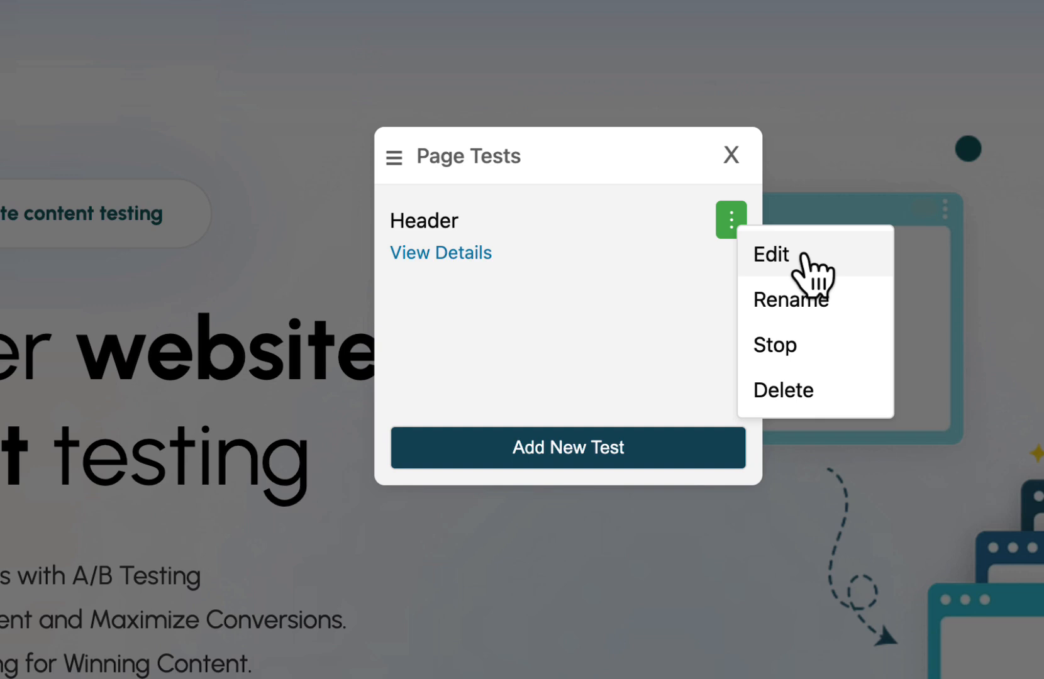
click(555, 313)
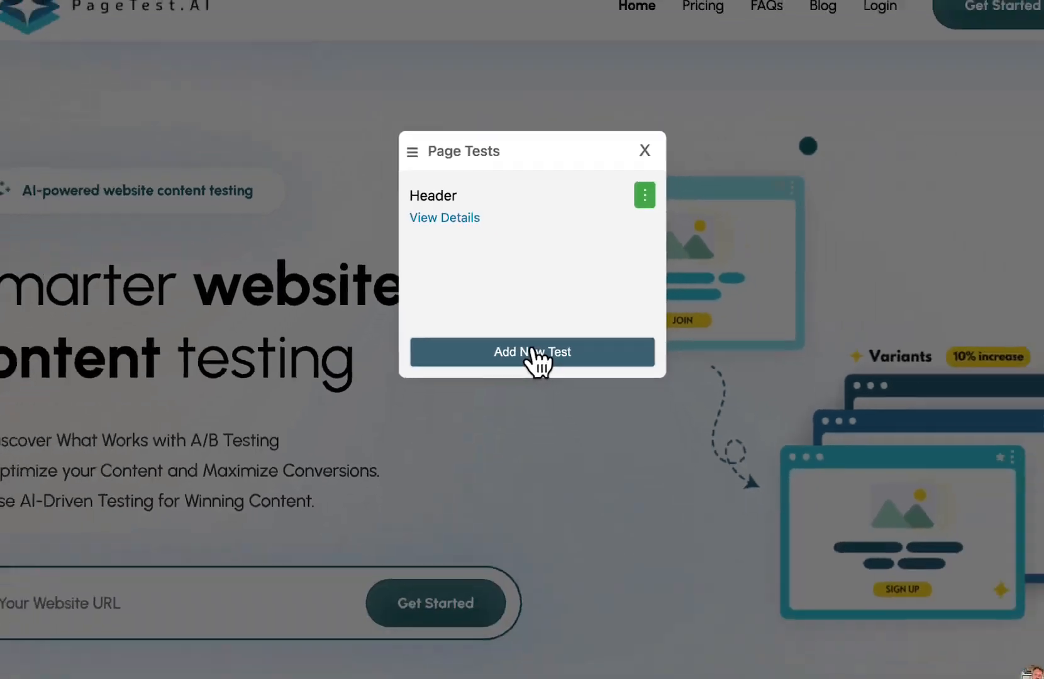
click(520, 323)
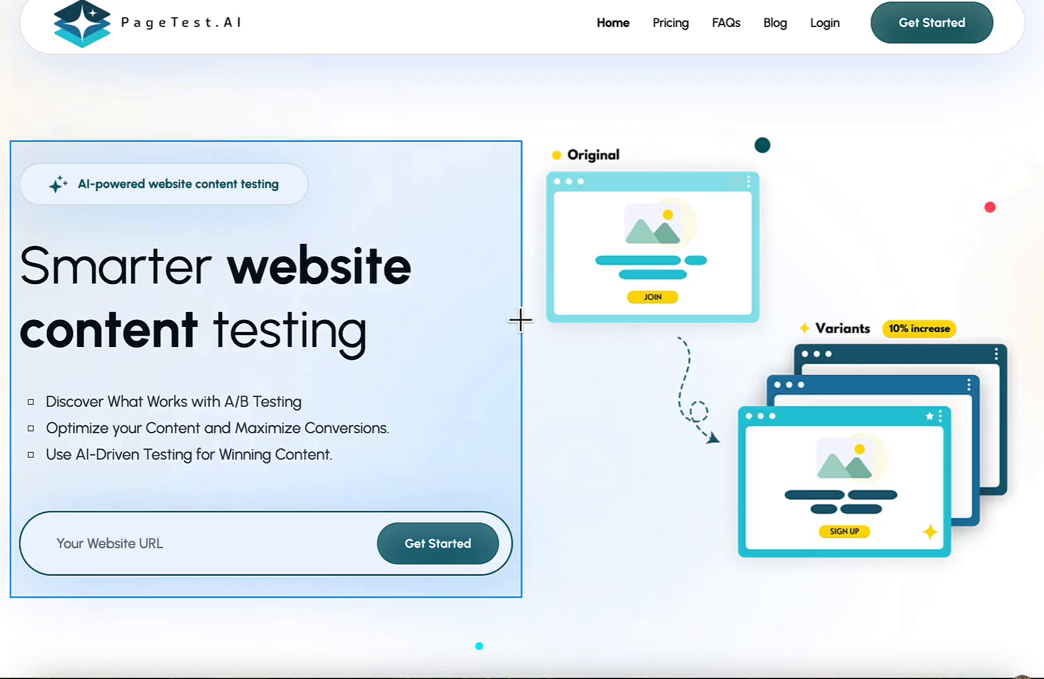
click(179, 185)
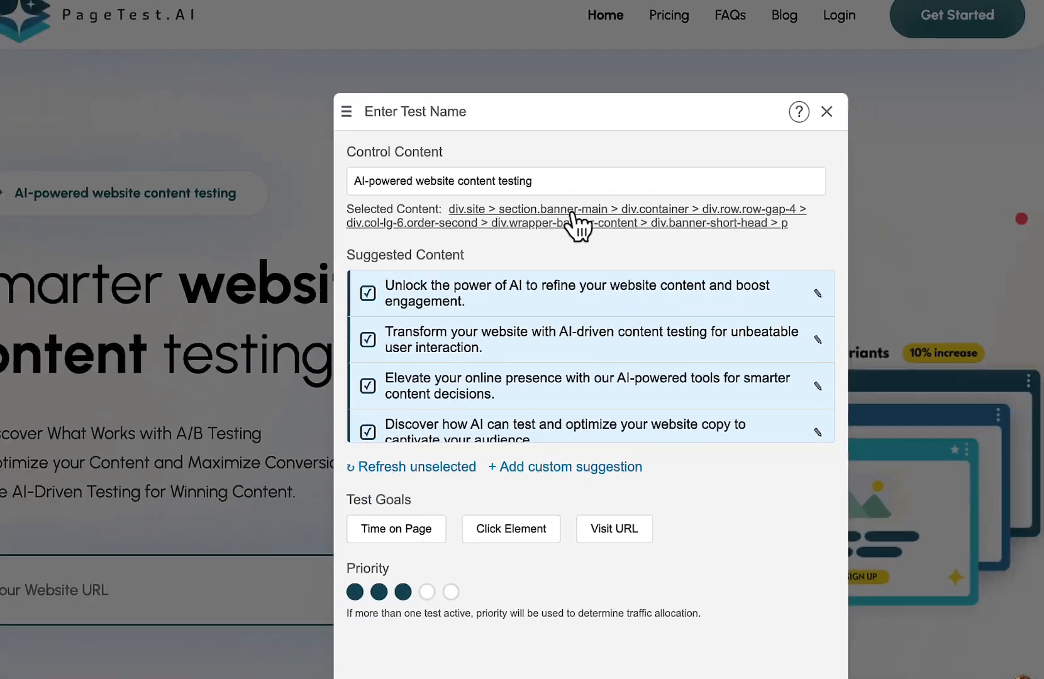
Change the new test's selected content to the section heading "Optimize with Confidence Using A/B & Multivariate Testing".
click(577, 223)
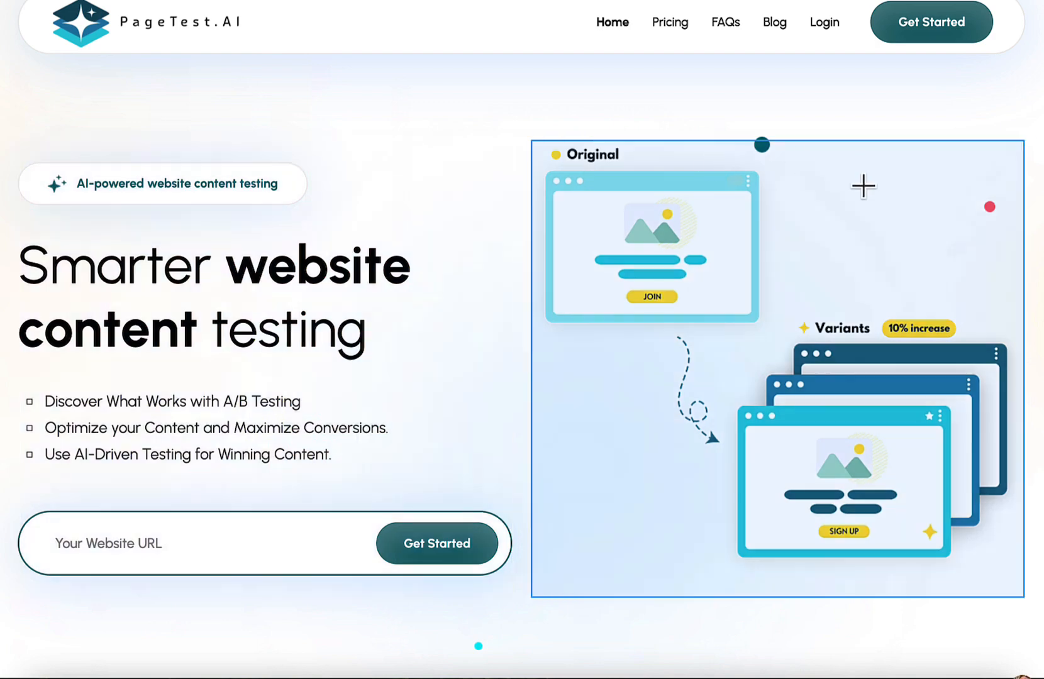
scroll(612, 362, down, 10)
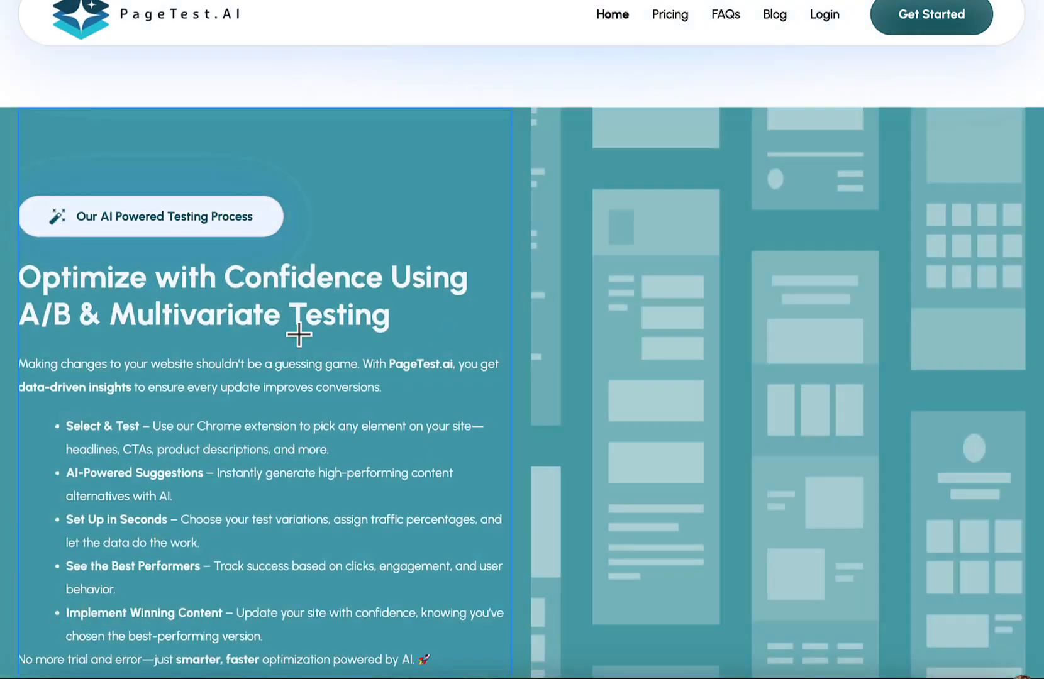
click(173, 275)
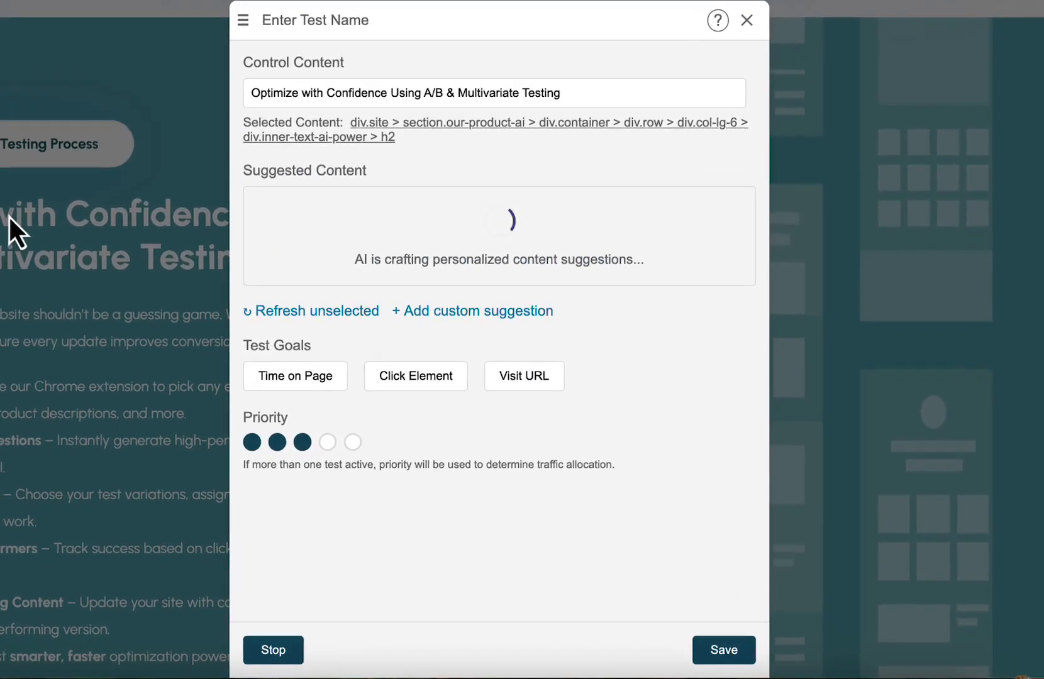